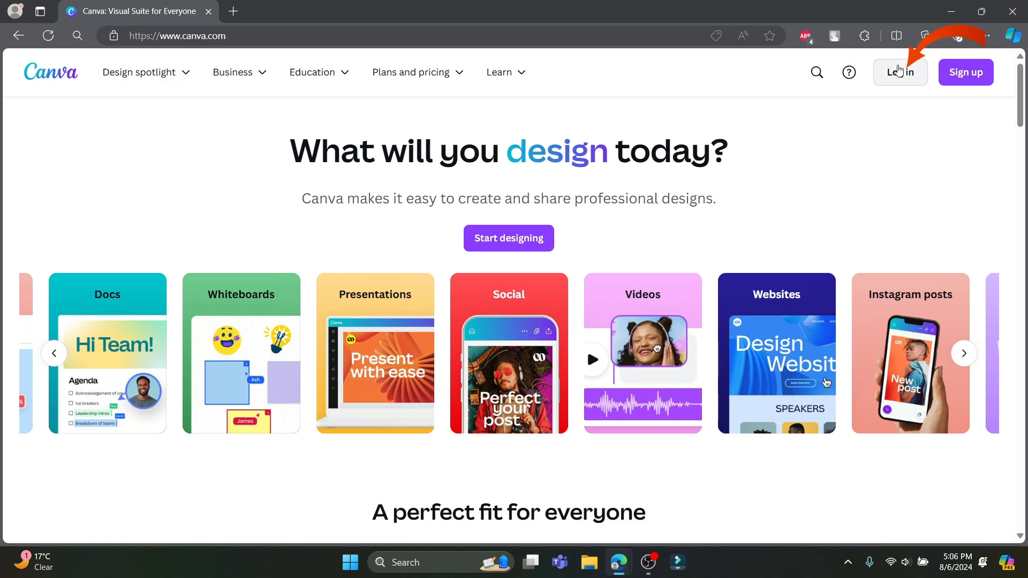
Log in to Canva with the existing Google account and approve the sign-in.
left_click(898, 71)
left_click(438, 266)
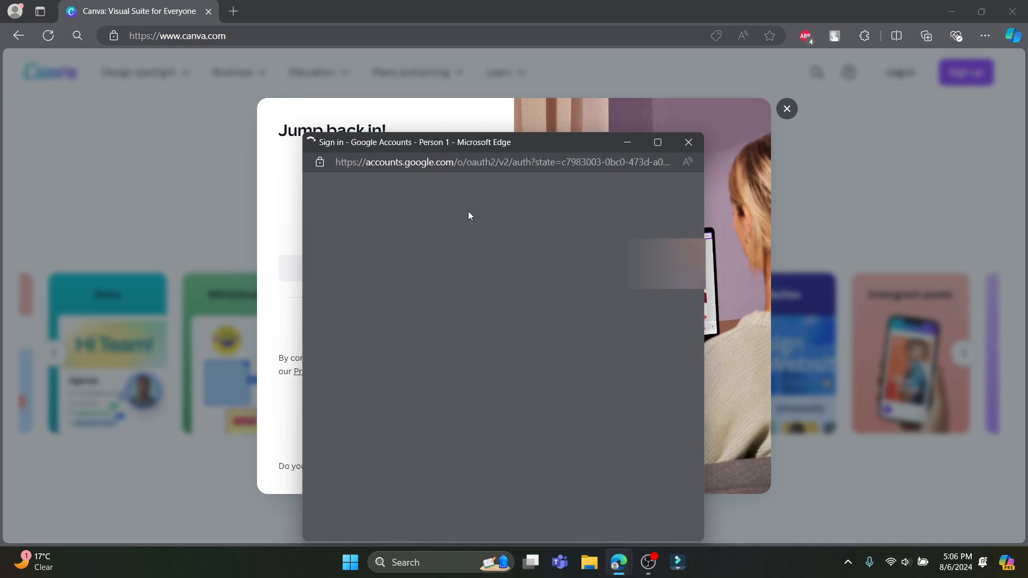
left_click(606, 260)
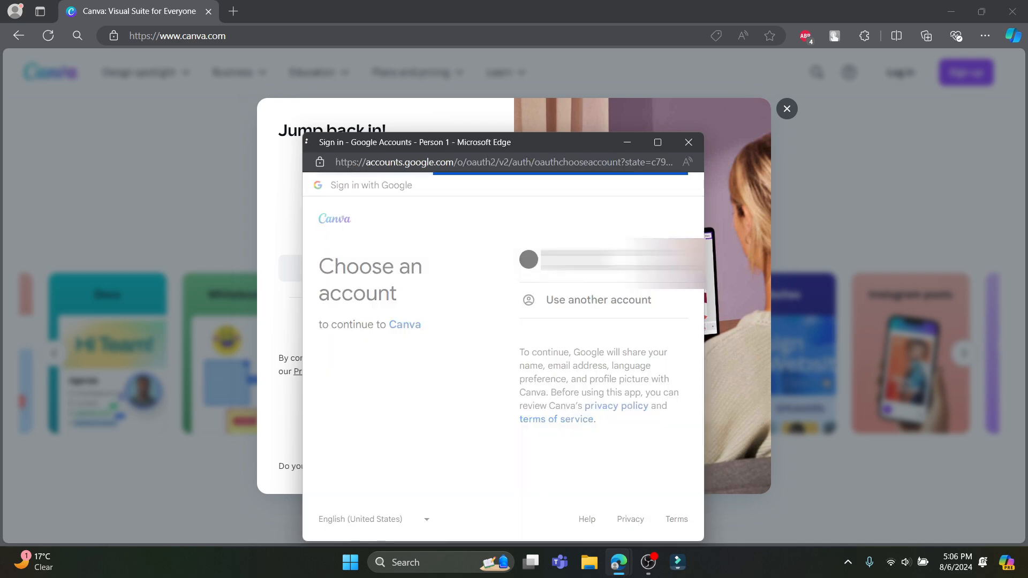
left_click(578, 398)
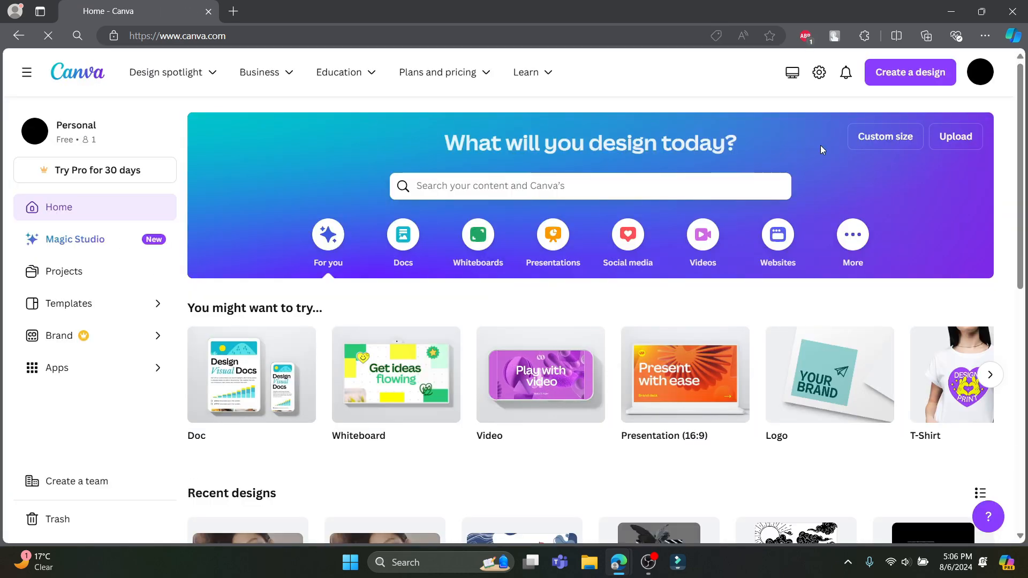
Create a new custom-size design 1080 px wide and 1080 px high.
left_click(880, 138)
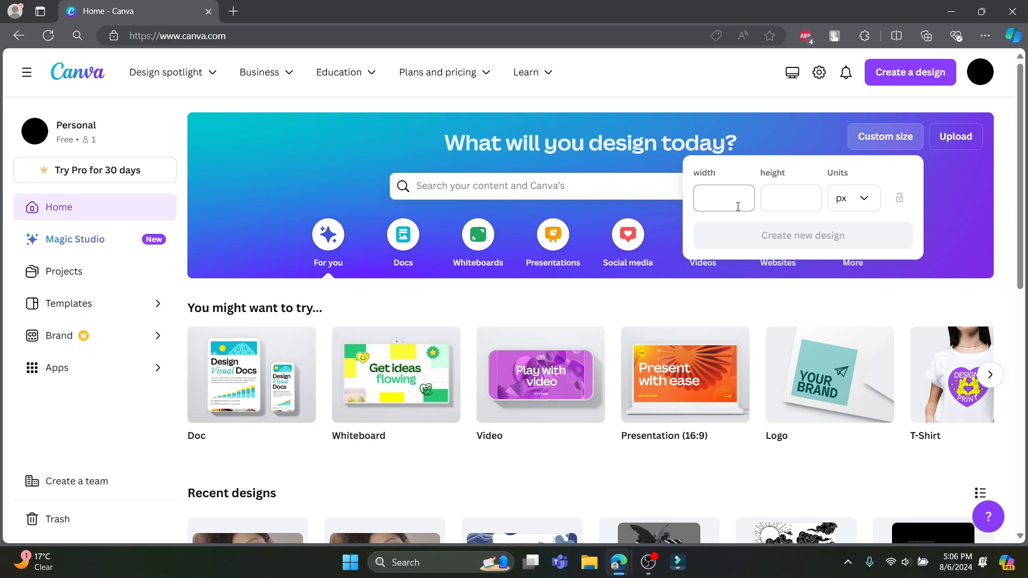
left_click(738, 207)
type("1080")
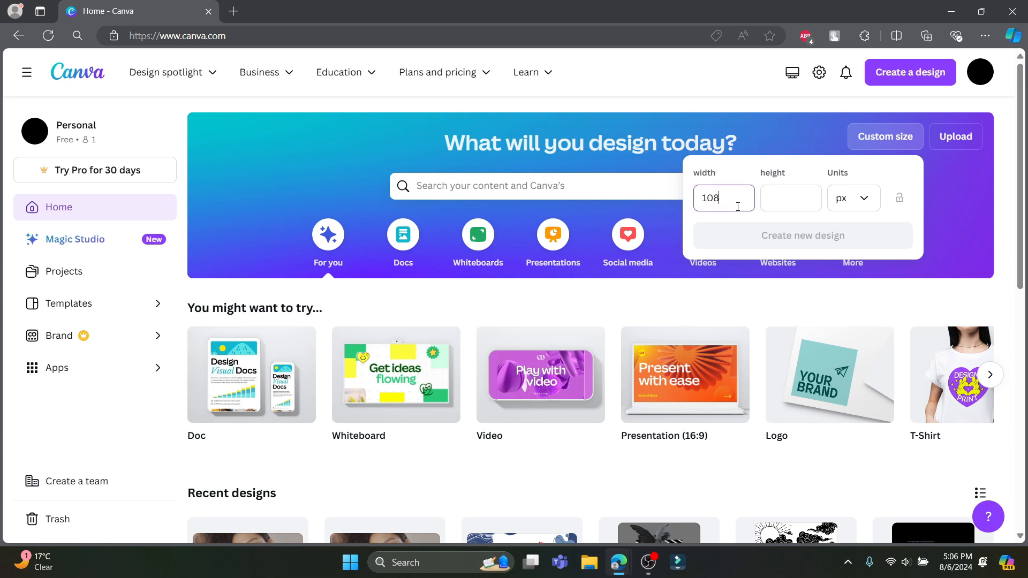
left_click(797, 211)
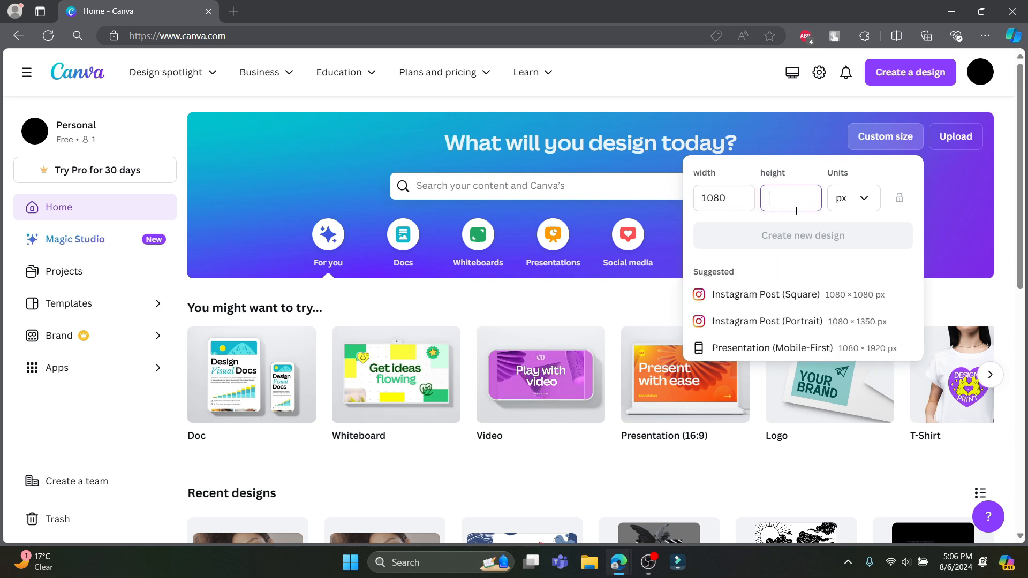
type("1080")
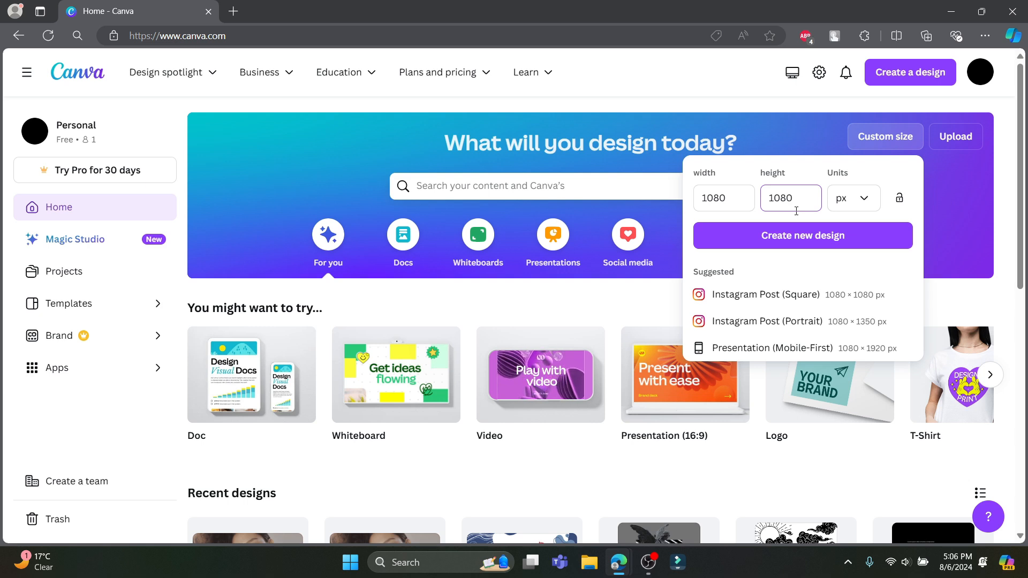
left_click(792, 241)
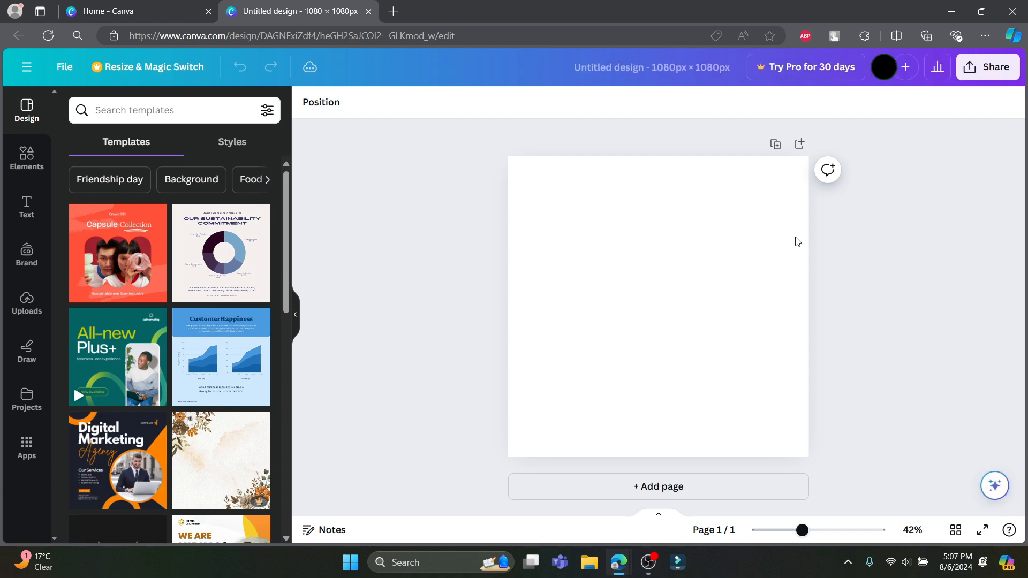
Open the text tools and look at the Magic Write introduction and the Brand Kit, closing both.
left_click(19, 209)
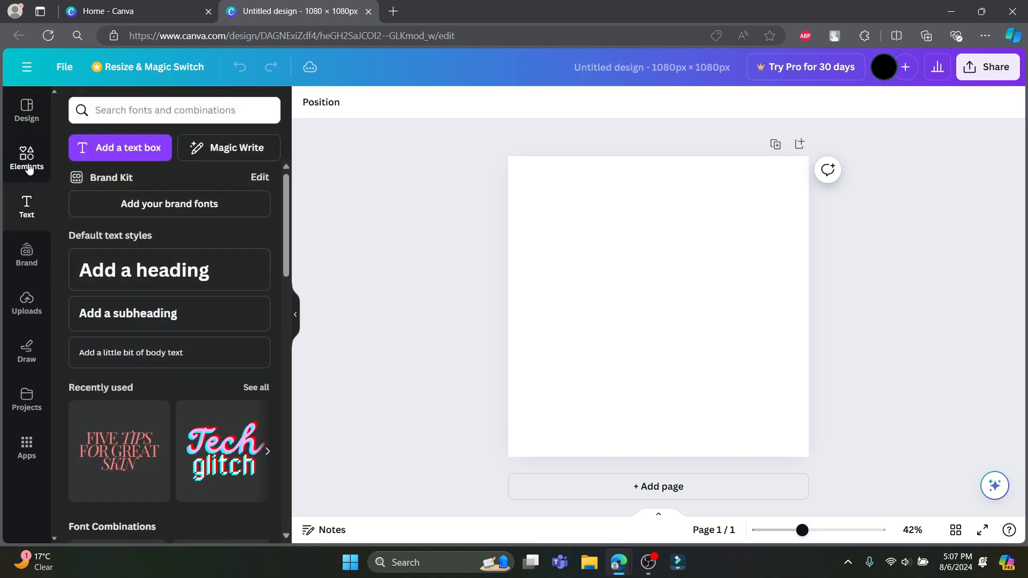
left_click(221, 161)
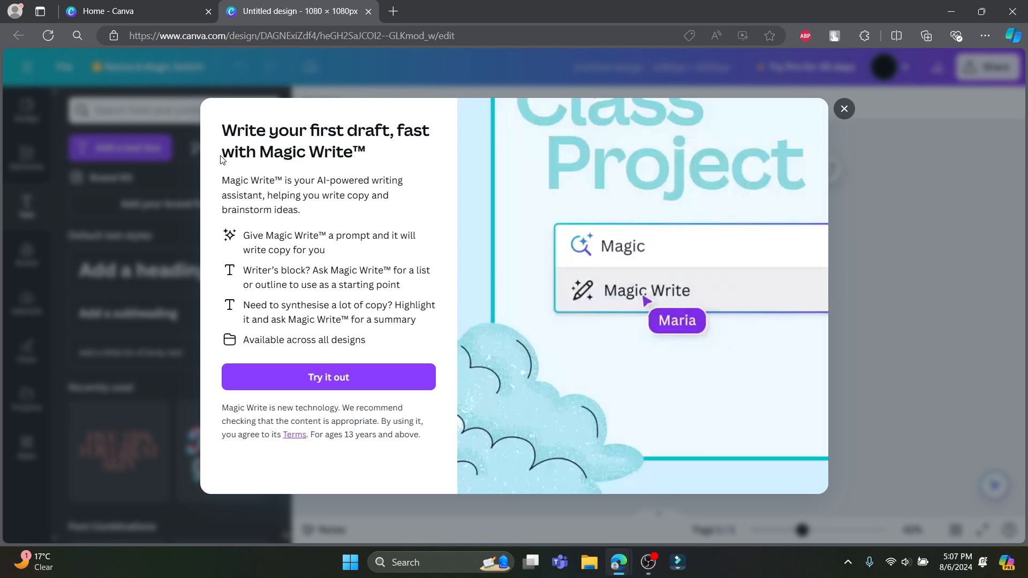
left_click(845, 108)
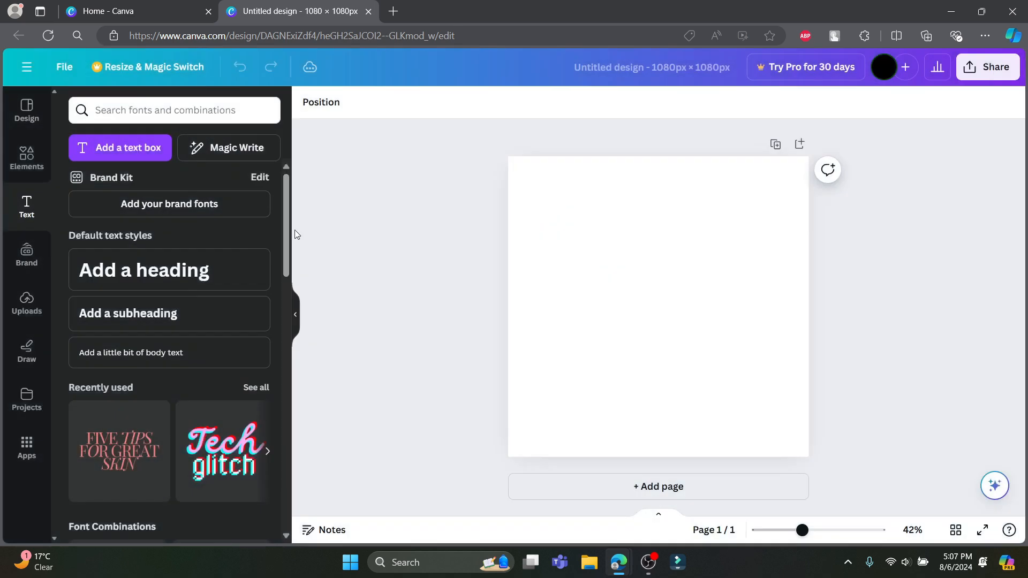
left_click(170, 204)
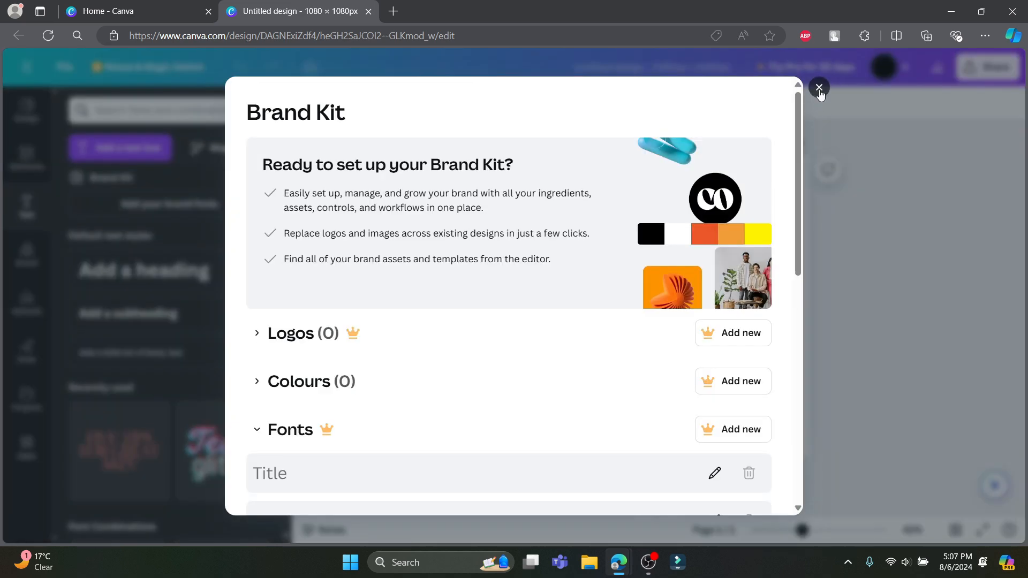
left_click(819, 87)
Add a heading to the blank page and reduce its font size to 77.
left_click(198, 269)
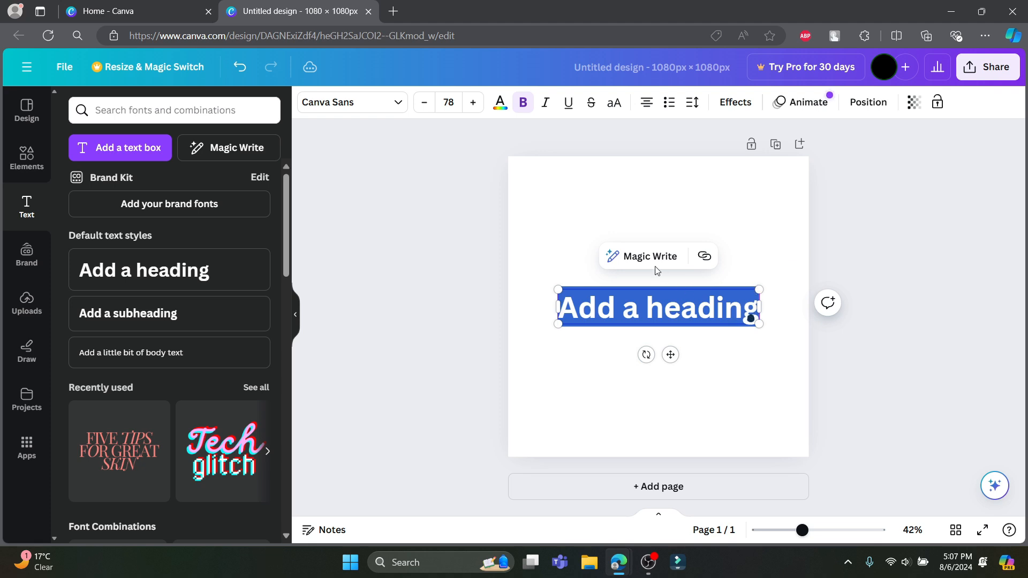
left_click(395, 105)
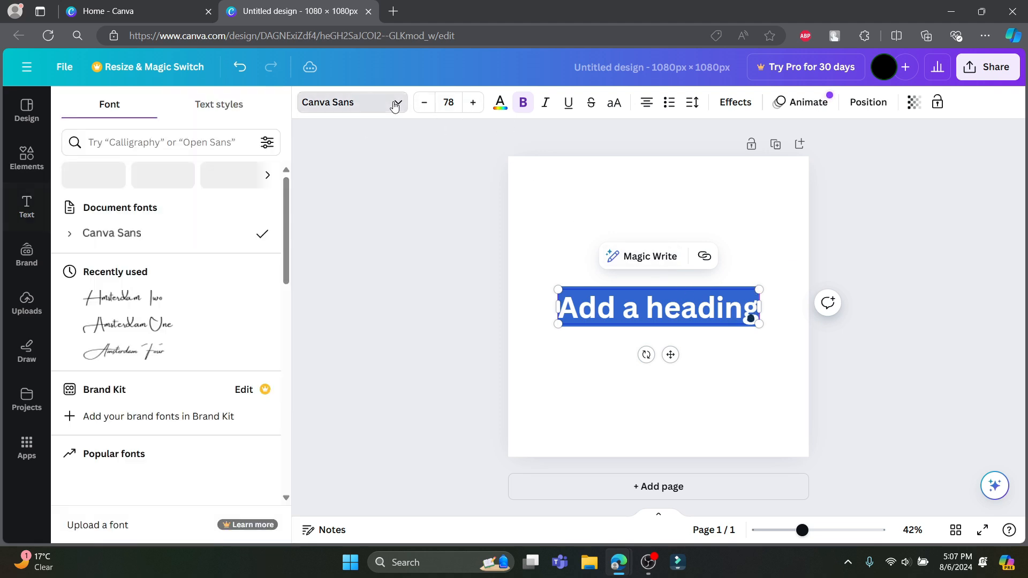
left_click(395, 104)
left_click(425, 105)
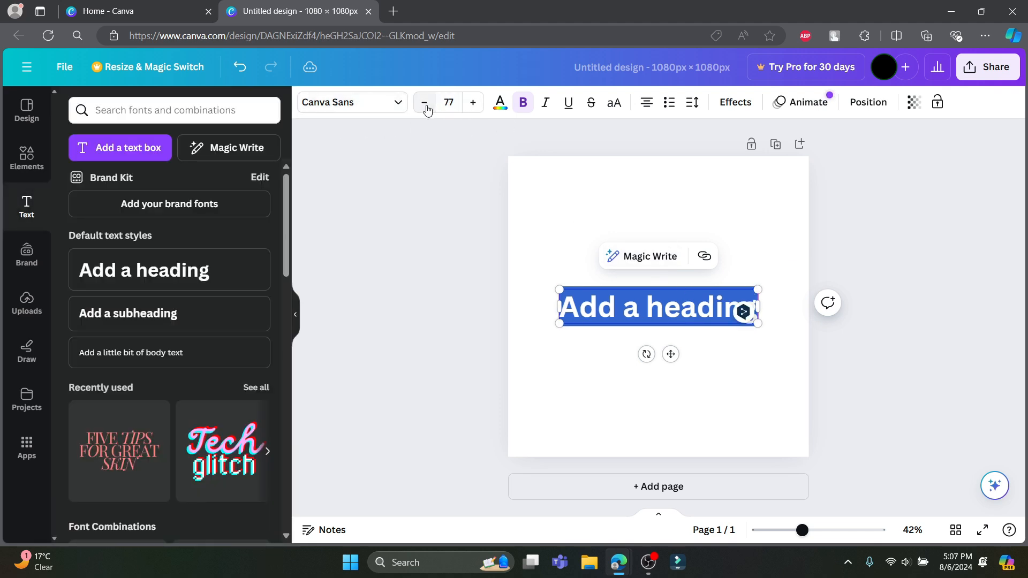
Colour the heading text violet from the default solid colours.
left_click(503, 107)
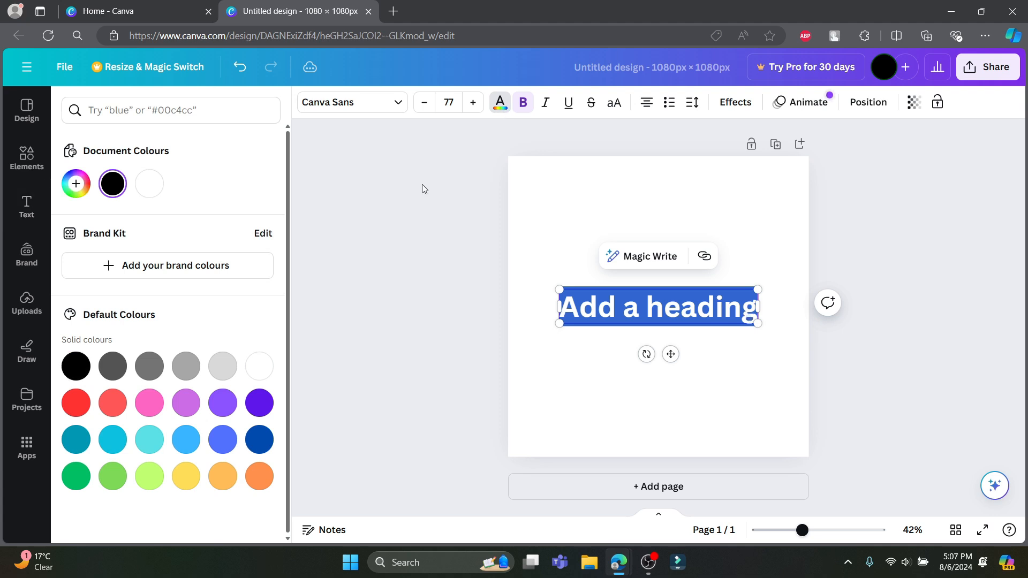
left_click(188, 401)
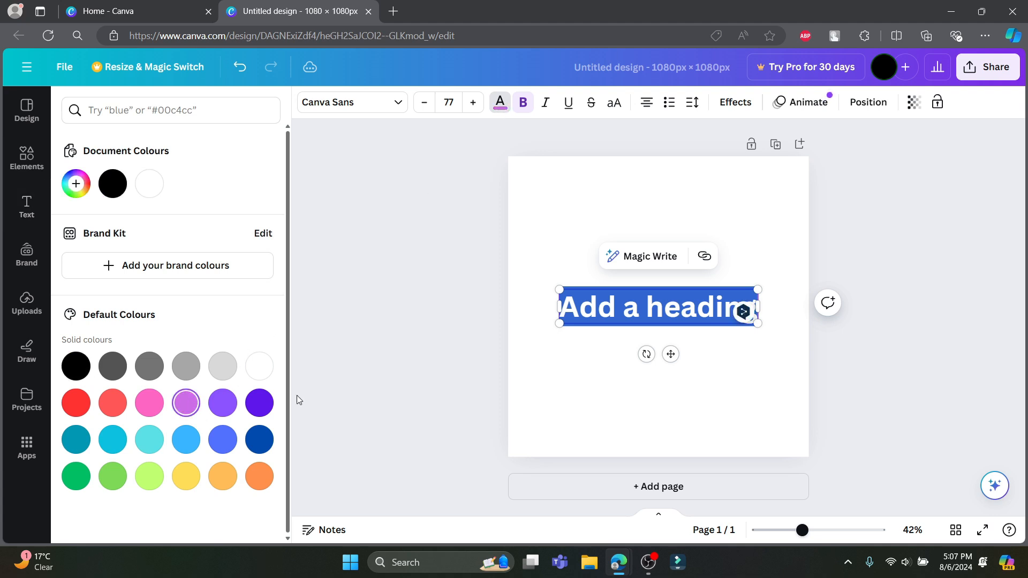
left_click(259, 403)
Replace the placeholder heading text with "Kumari".
left_click(691, 301)
key("ctrl+a")
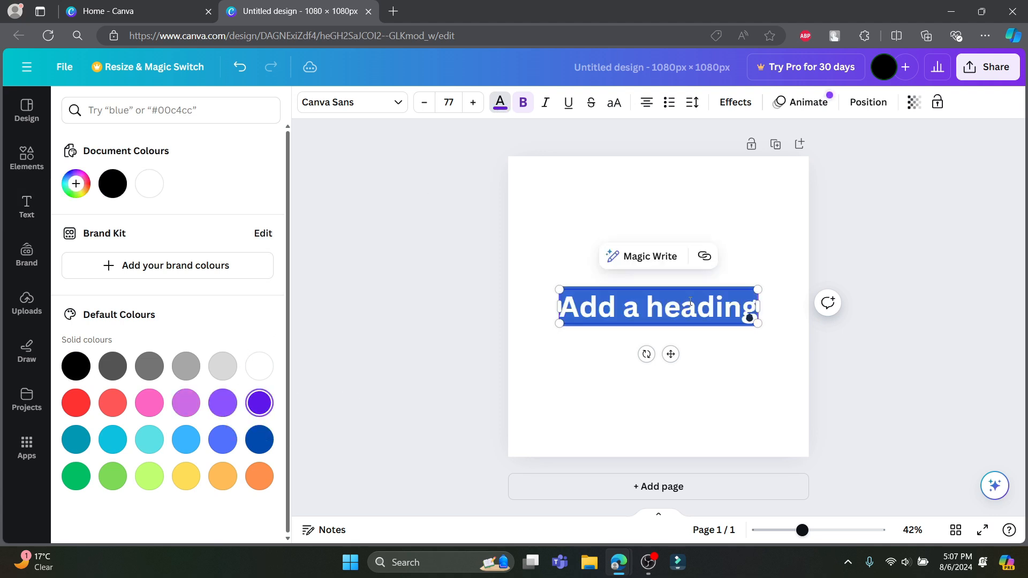
type("Kumari")
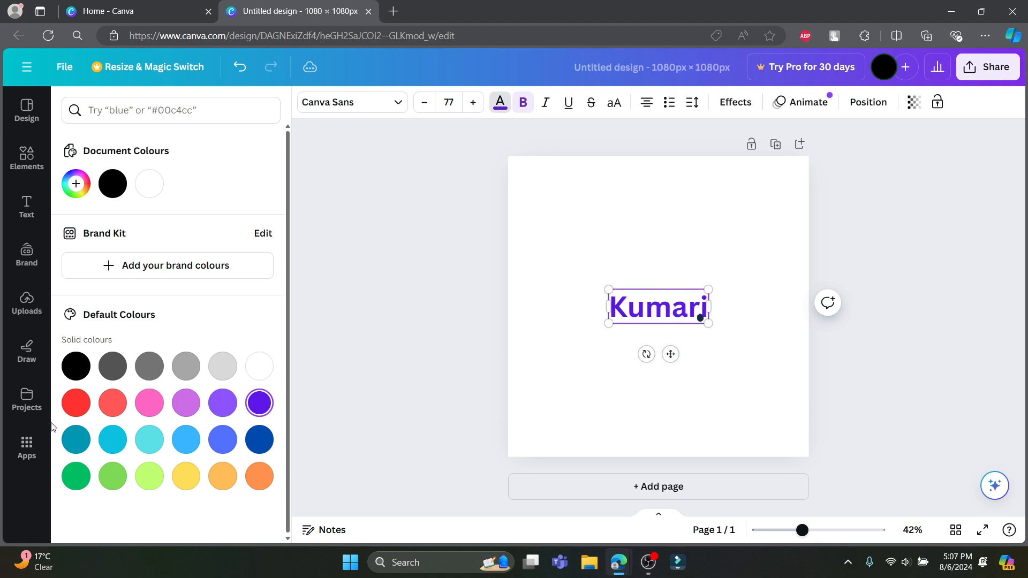
Recolour the whole word "Kumari" with the bright red default solid colour and deselect it.
left_click(76, 403)
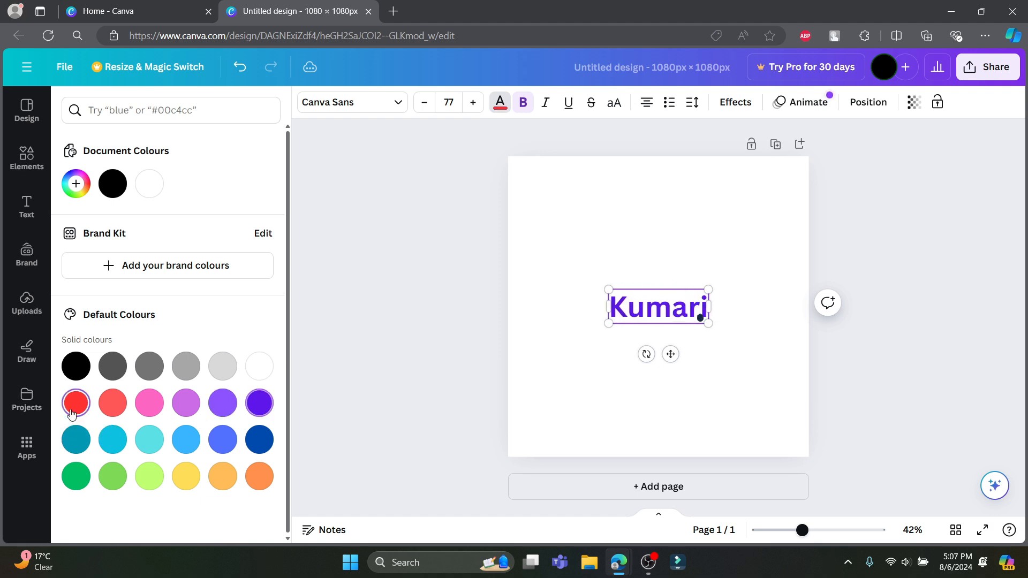
double_click(639, 318)
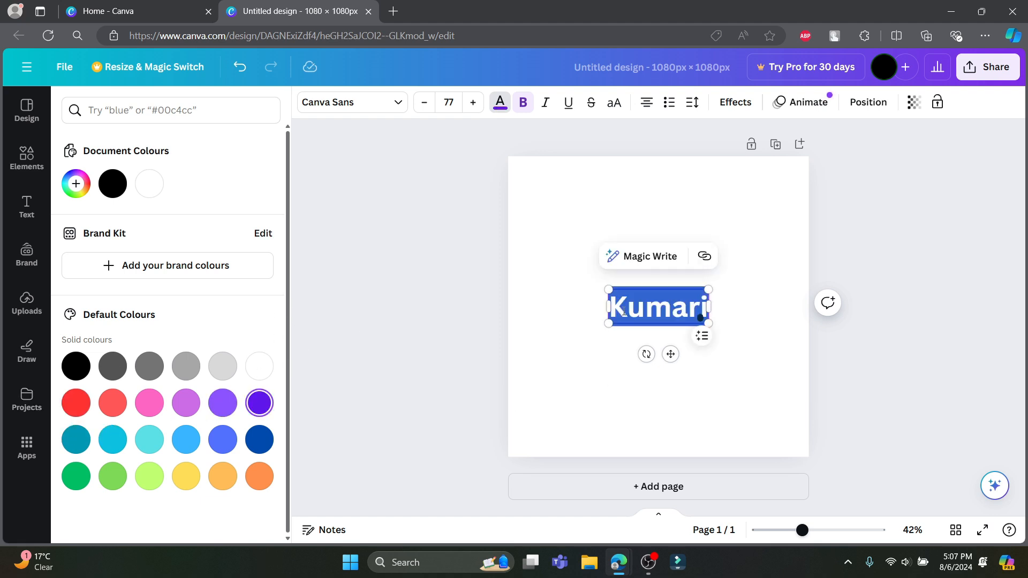
left_click(76, 410)
left_click(554, 233)
Browse the recently used text styles and the font combinations for decorative text designs.
scroll(214, 364, "down", 4)
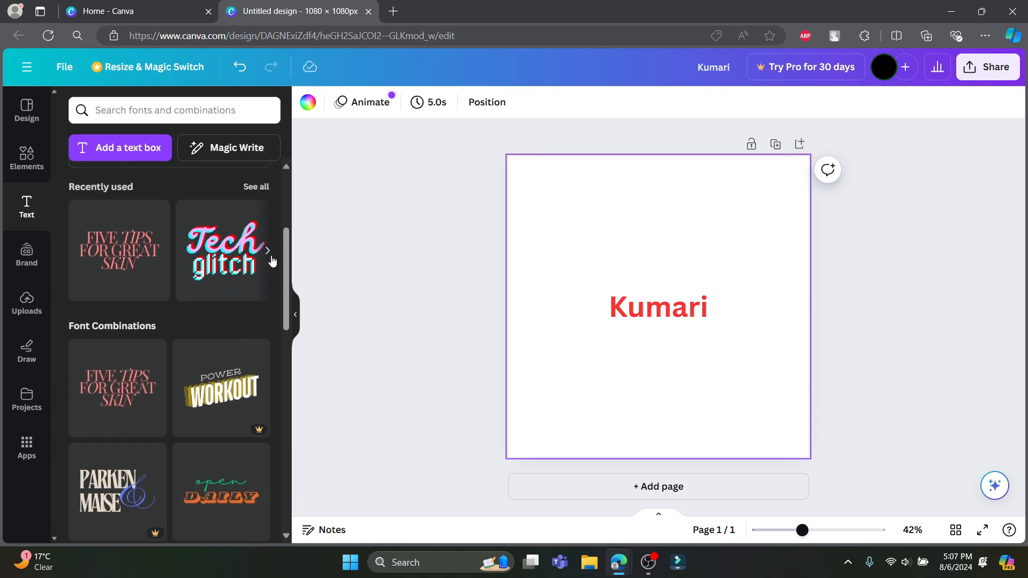
left_click(268, 251)
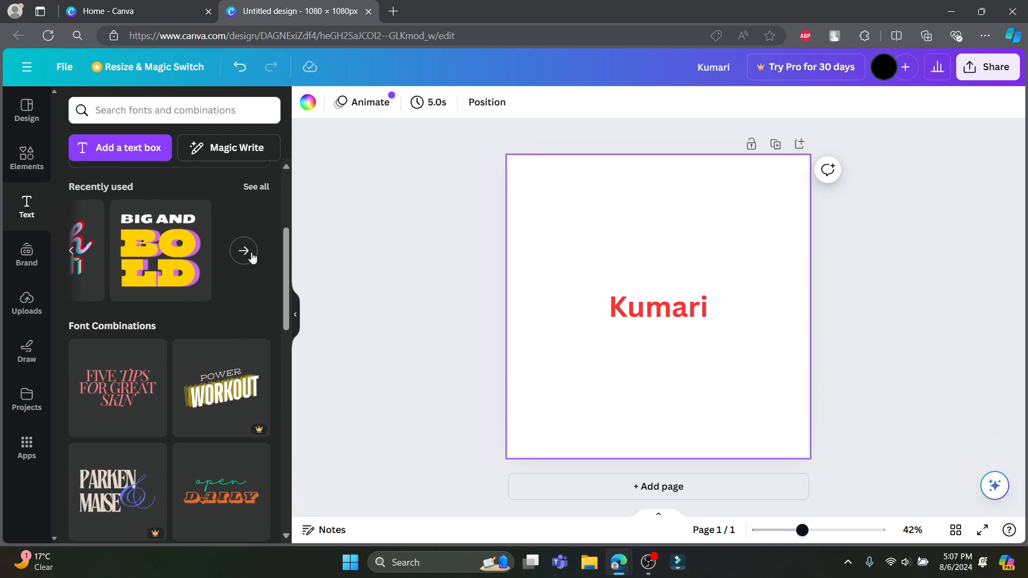
scroll(227, 311, "down", 3)
scroll(227, 310, "down", 12)
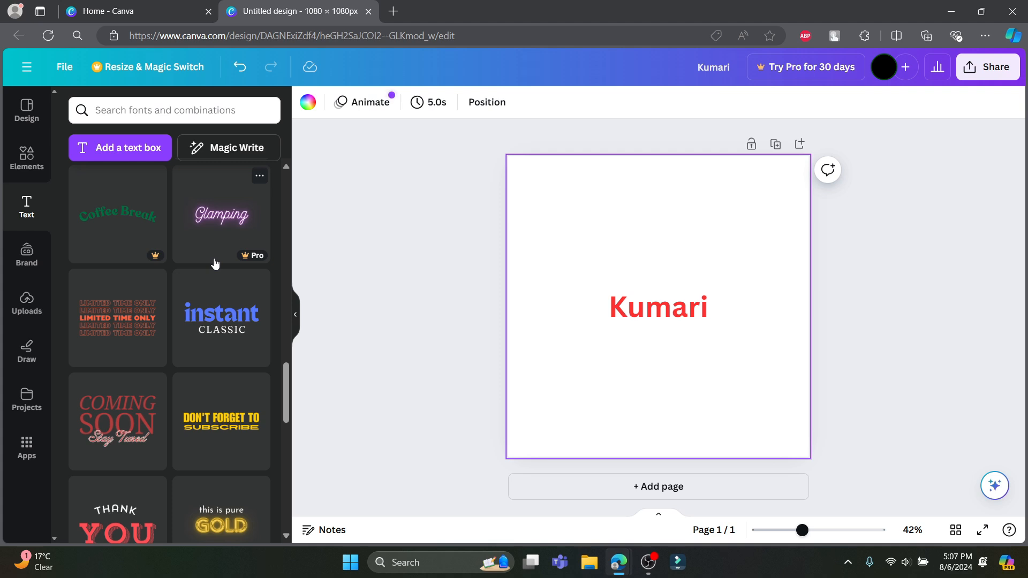
scroll(214, 382, "down", 2)
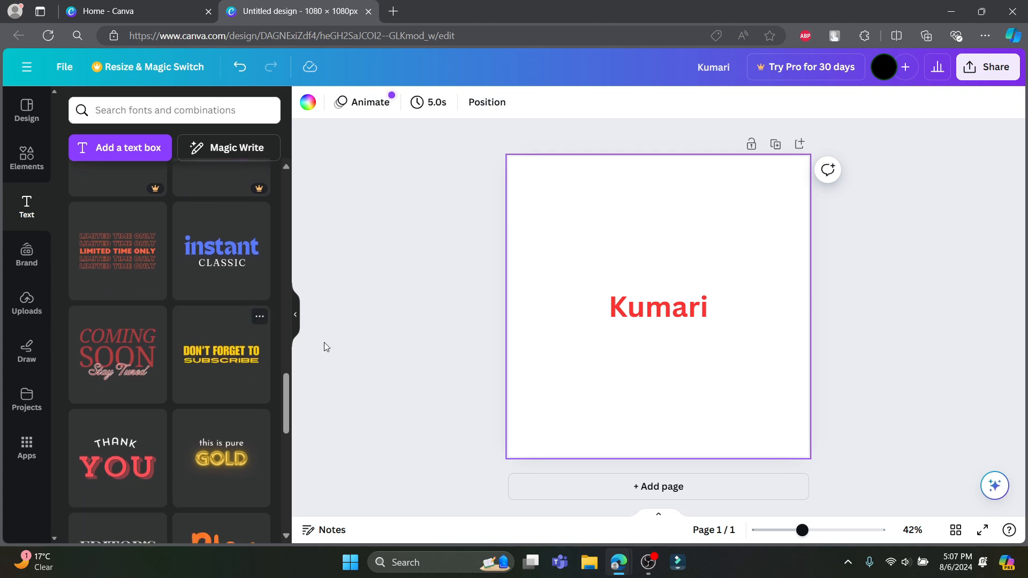
scroll(239, 257, "up", 4)
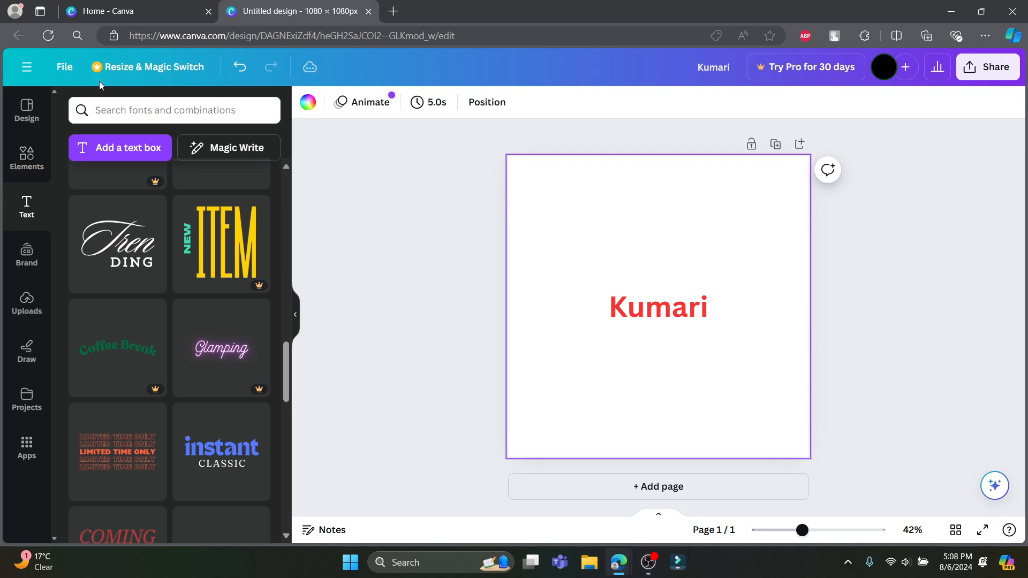
Search the design elements for "Godess".
left_click(28, 155)
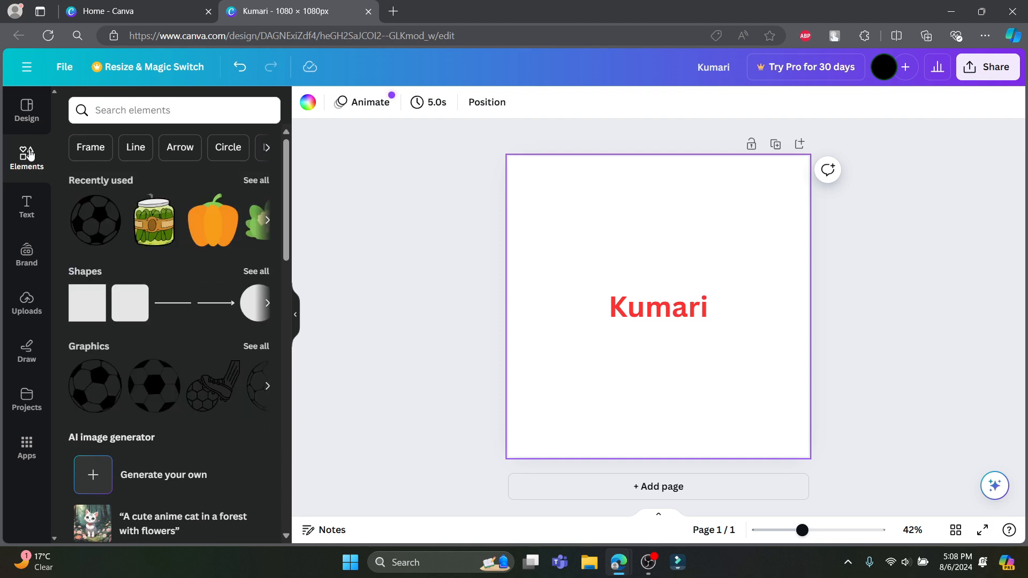
left_click(187, 113)
type("Goode")
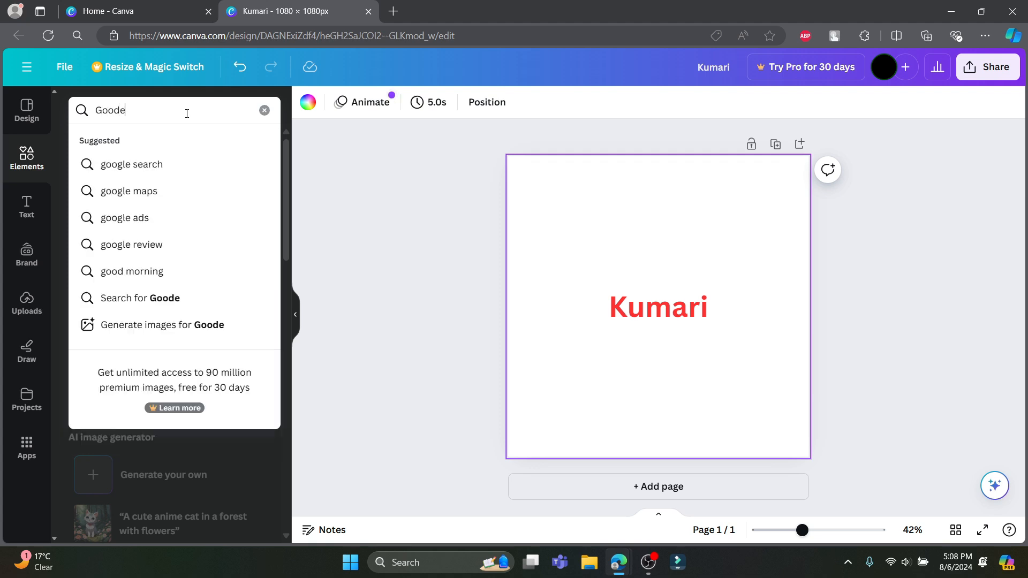
key("BackSpace")
type("dess")
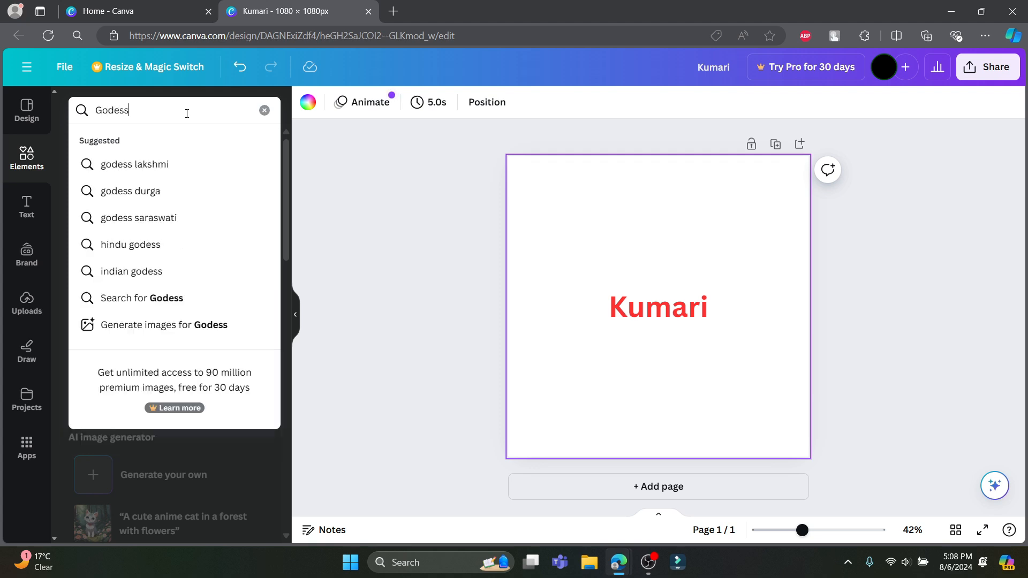
key("Return")
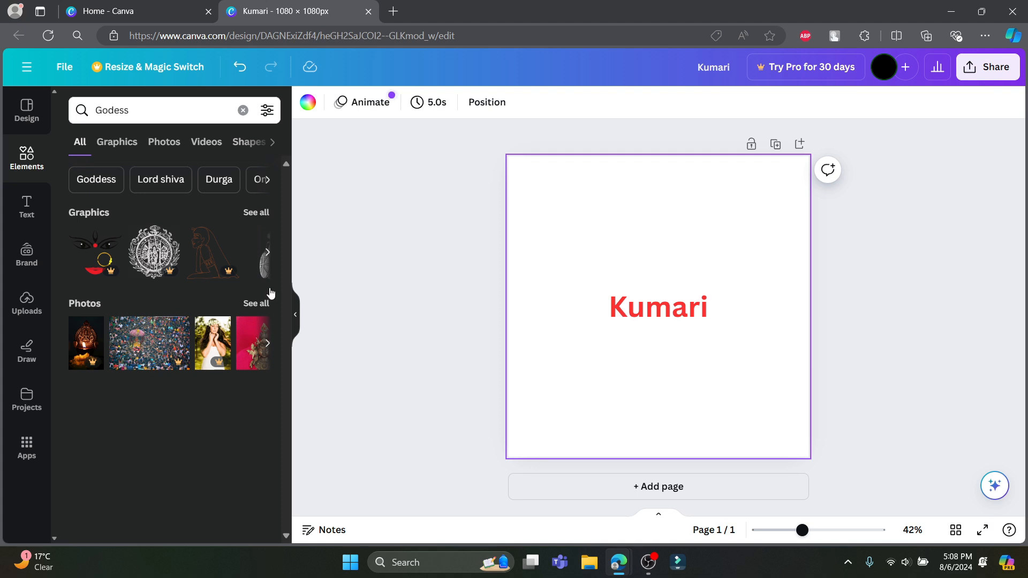
Look through the full set of graphics found for "Godess" and return to all result types.
left_click(267, 252)
left_click(266, 249)
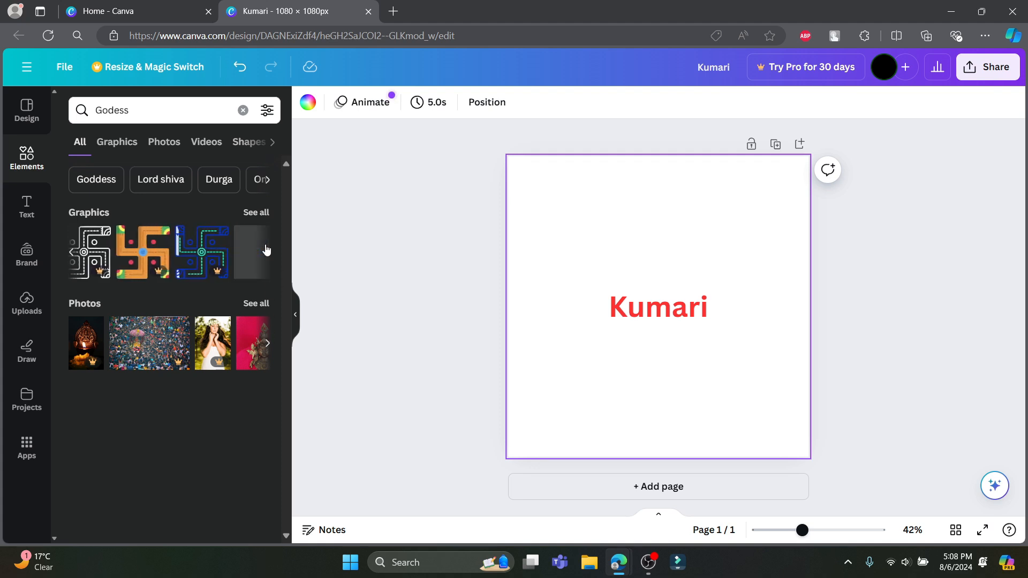
left_click(266, 245)
left_click(256, 252)
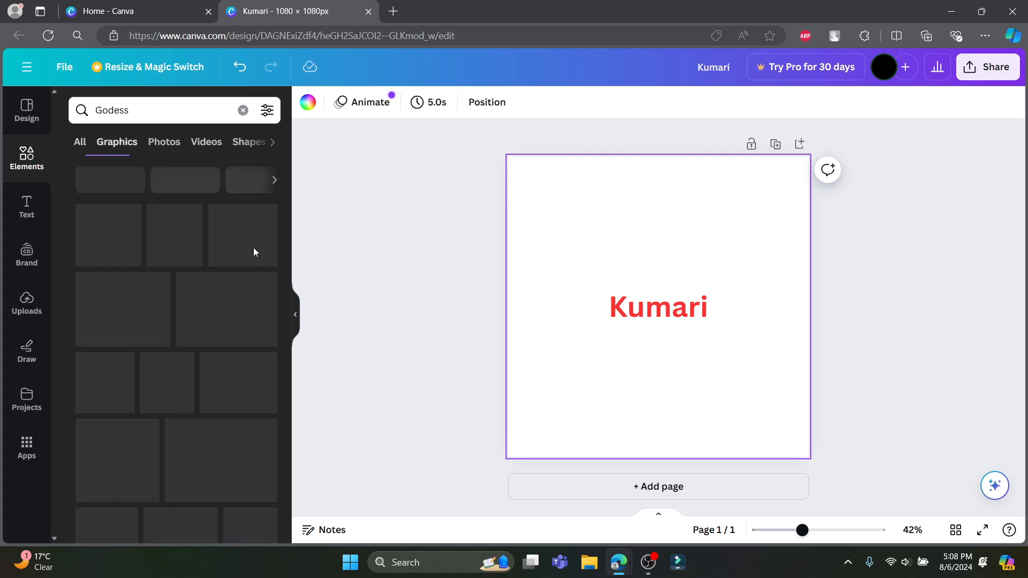
scroll(201, 325, "down", 2)
scroll(201, 326, "down", 5)
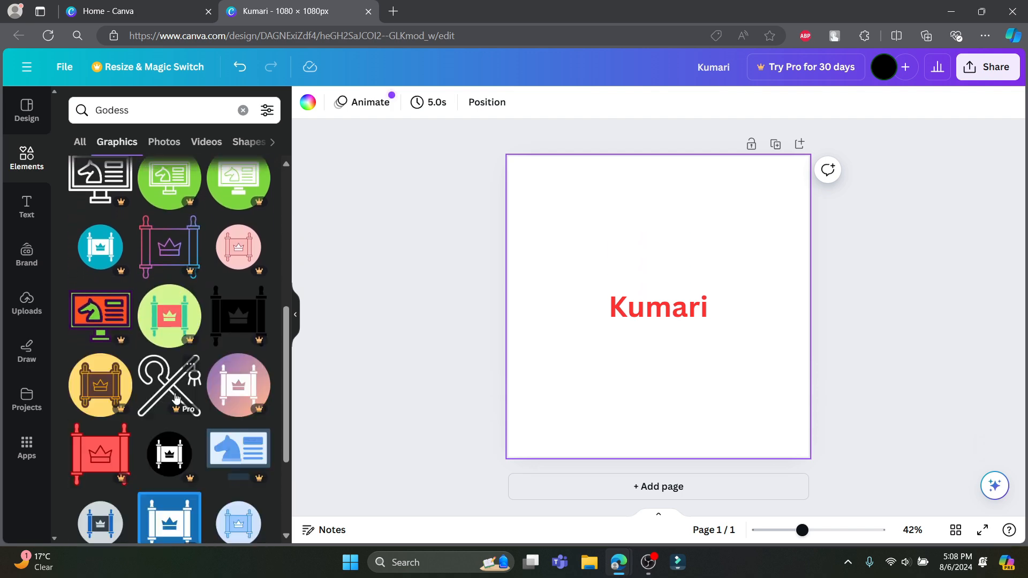
scroll(245, 419, "down", 3)
scroll(134, 295, "up", 3)
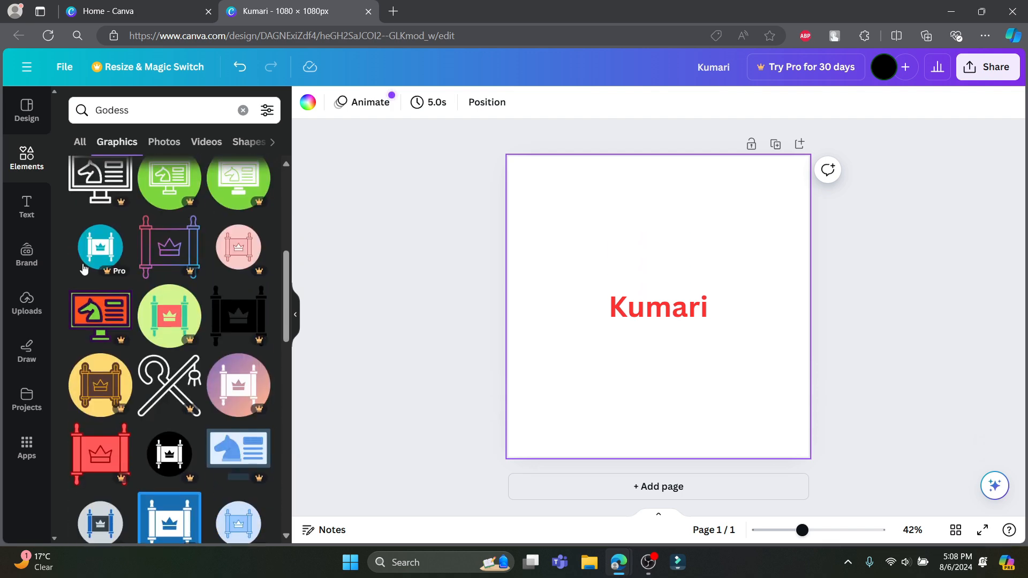
left_click(80, 144)
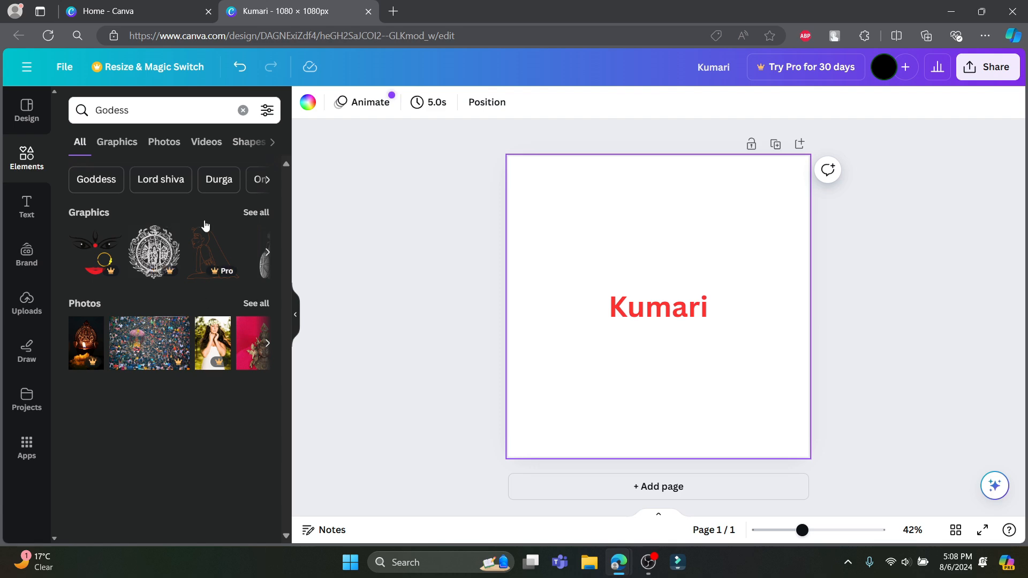
Clear the element search, browse the stock photos and add the photo of the dancer with a red ribbon to the page.
left_click(242, 110)
scroll(232, 265, "down", 1)
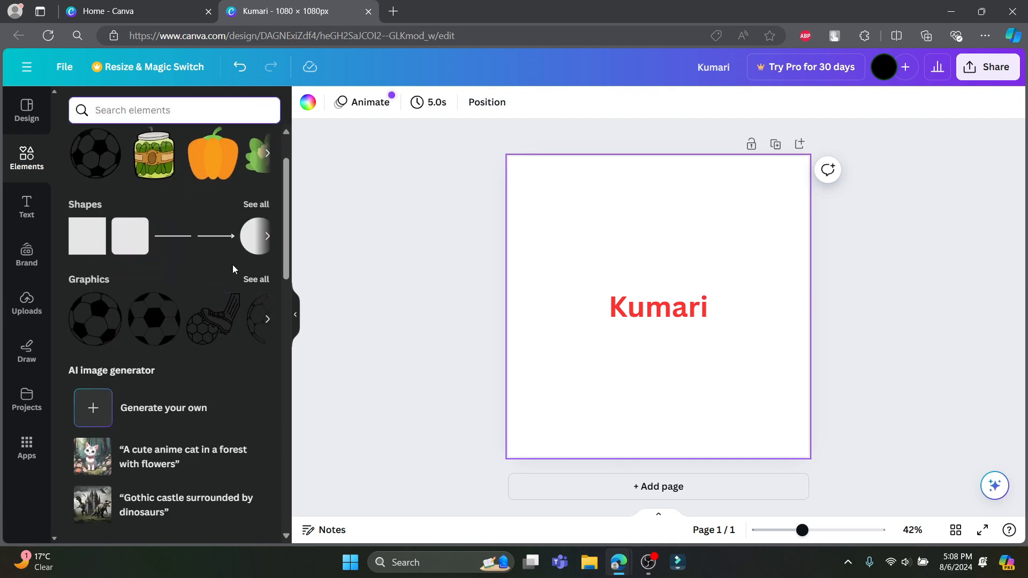
scroll(240, 224, "up", 1)
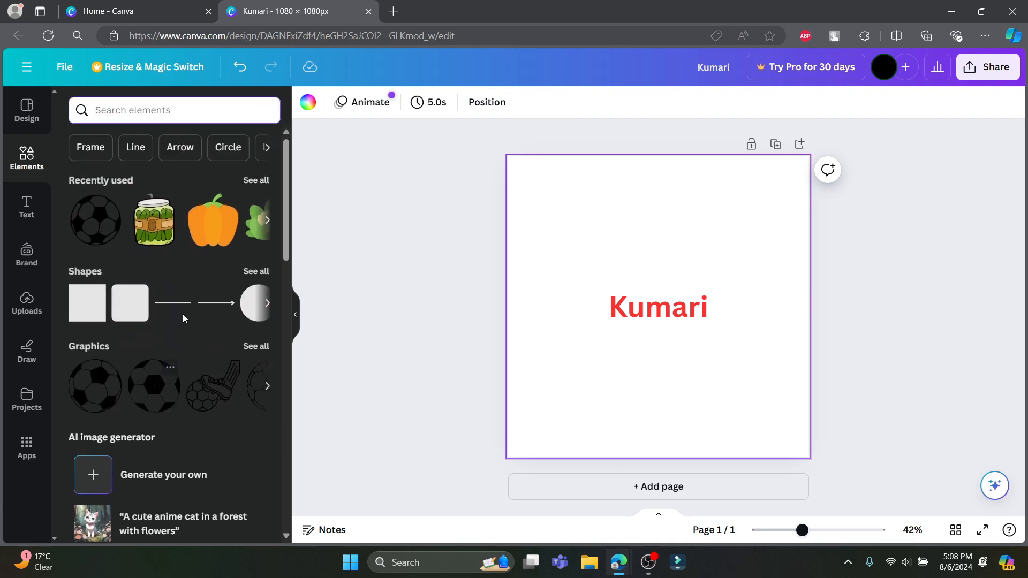
scroll(138, 294, "down", 5)
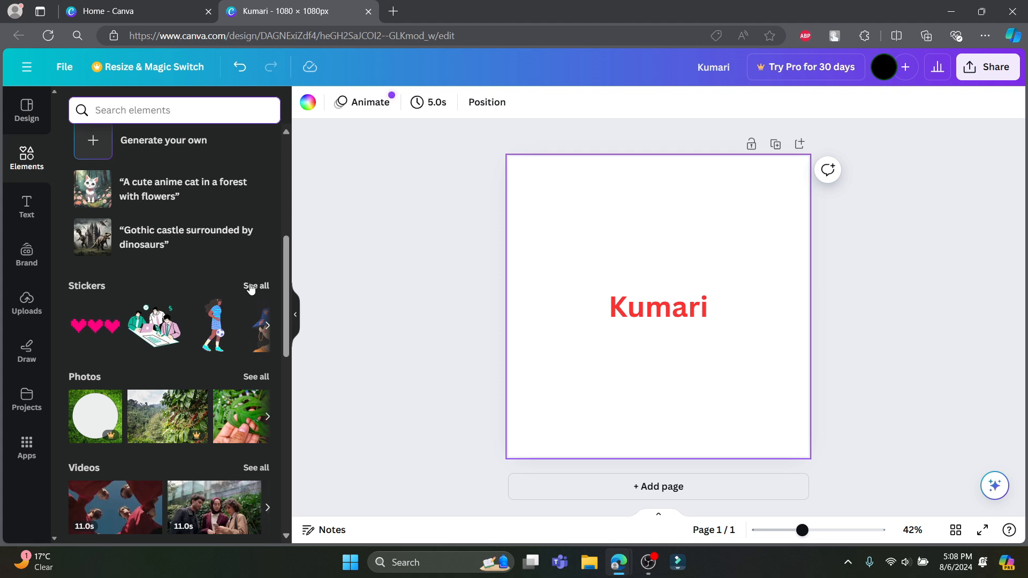
left_click(262, 379)
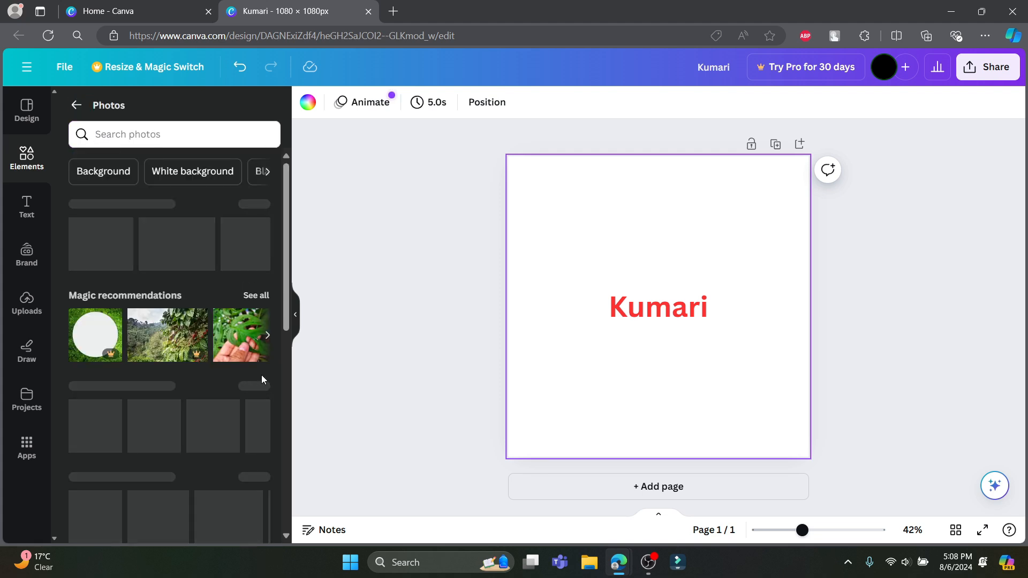
scroll(159, 352, "down", 3)
scroll(159, 352, "down", 3)
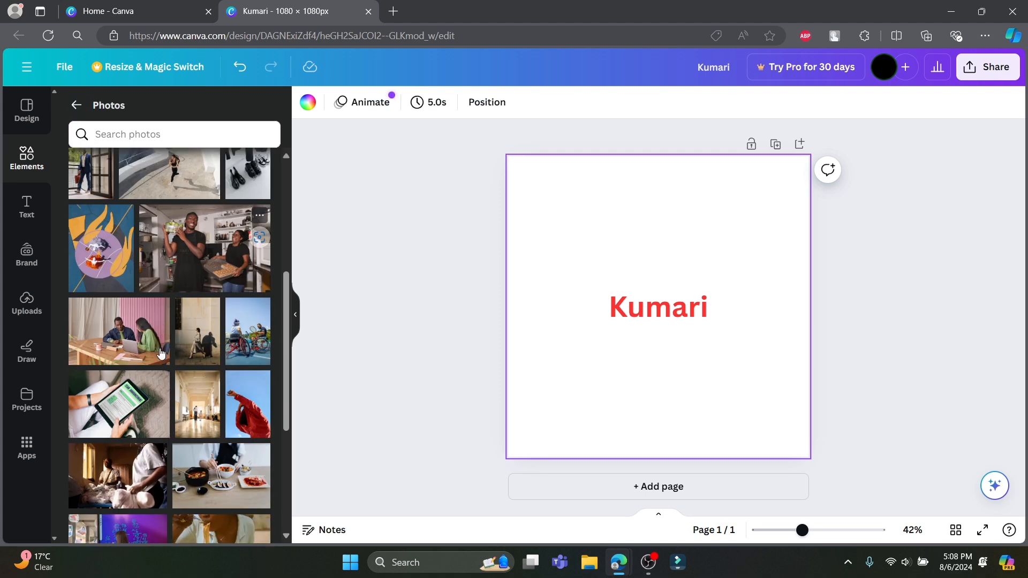
scroll(207, 335, "down", 3)
scroll(206, 336, "down", 3)
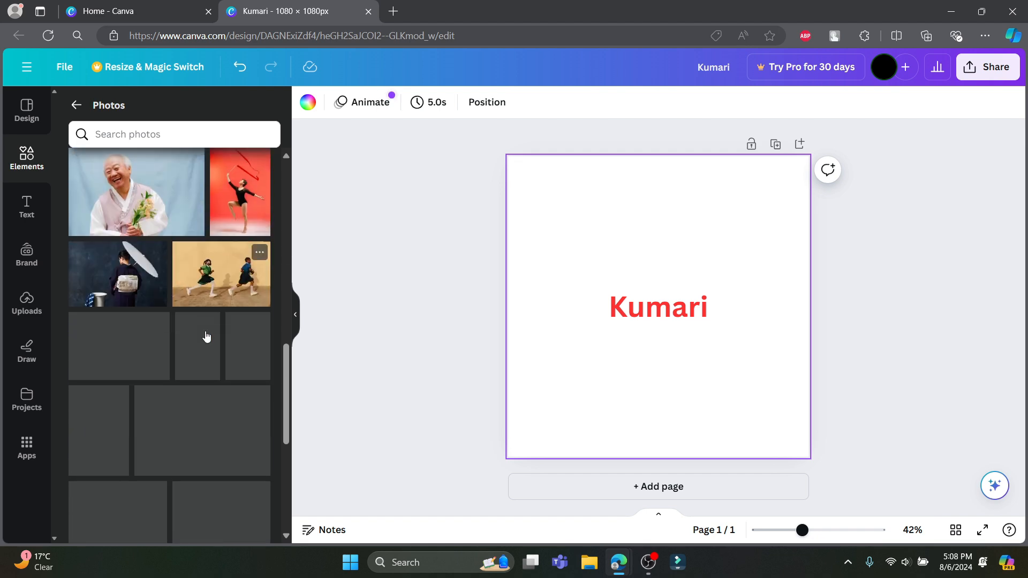
scroll(204, 337, "up", 3)
left_click(252, 369)
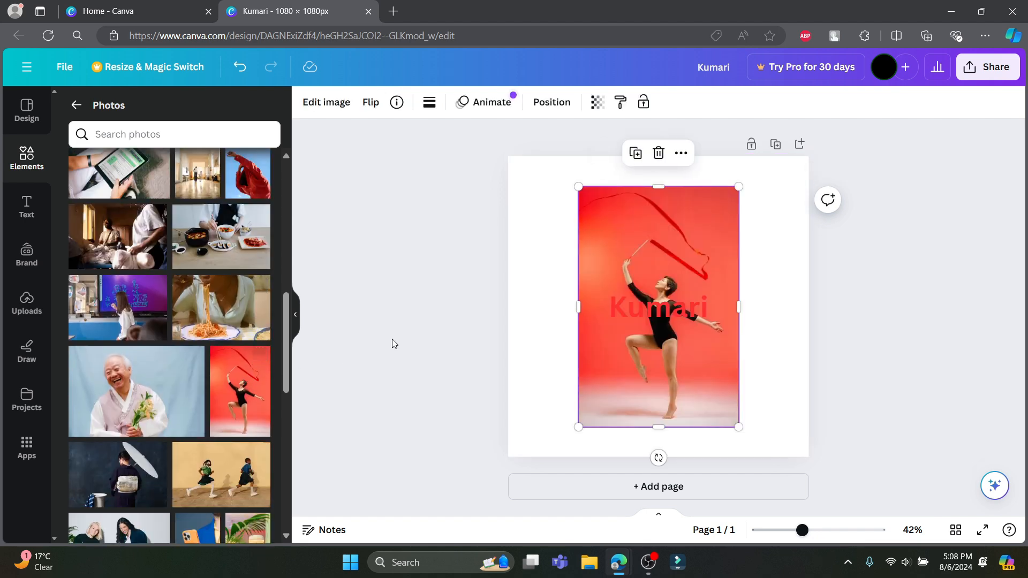
Enlarge the dancer photo slightly, shift it a little on the page and deselect it.
mouse_move(738, 185)
left_mouse_down()
mouse_move(732, 198)
mouse_move(749, 172)
left_mouse_up()
mouse_move(663, 266)
left_mouse_down()
mouse_move(675, 231)
mouse_move(666, 262)
left_mouse_up()
left_click(842, 304)
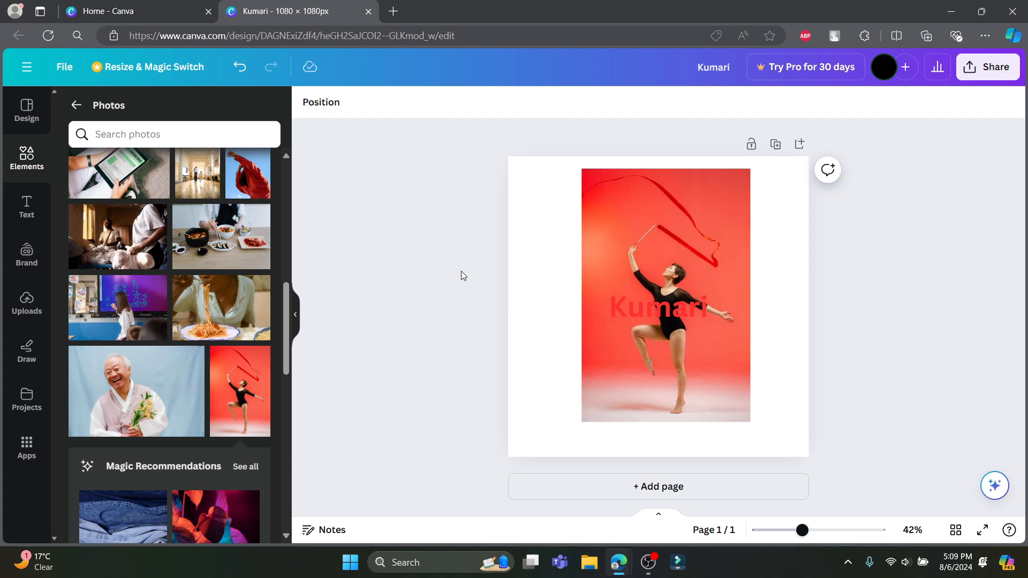
Download the design as a PNG file, keeping the suggested file type.
left_click(975, 73)
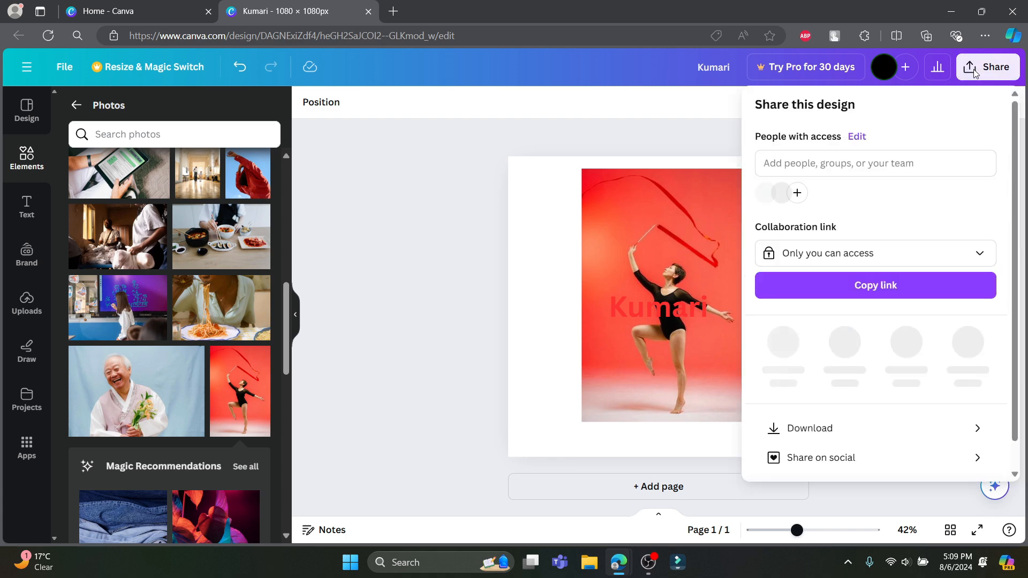
left_click(821, 422)
left_click(859, 169)
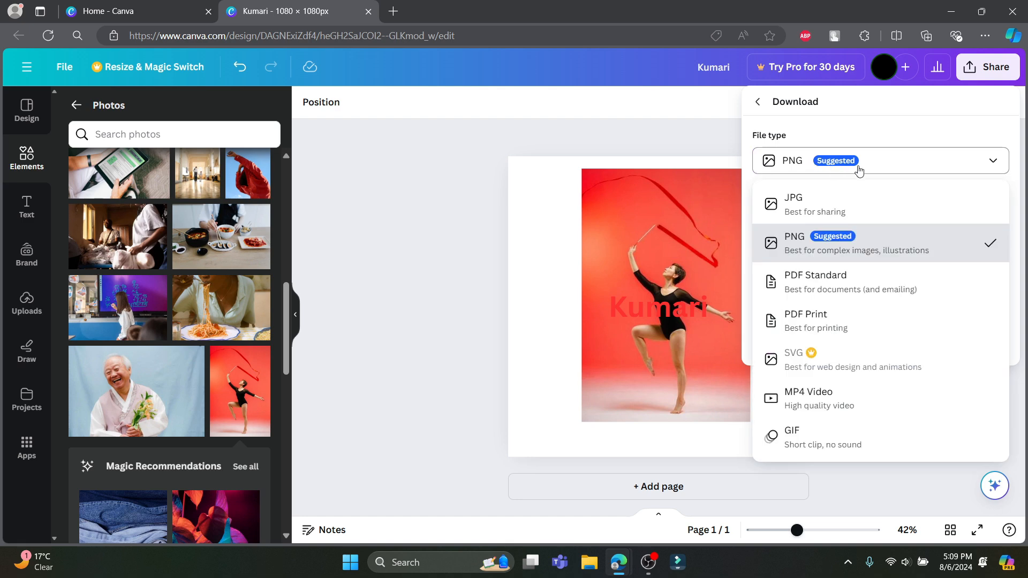
left_click(856, 162)
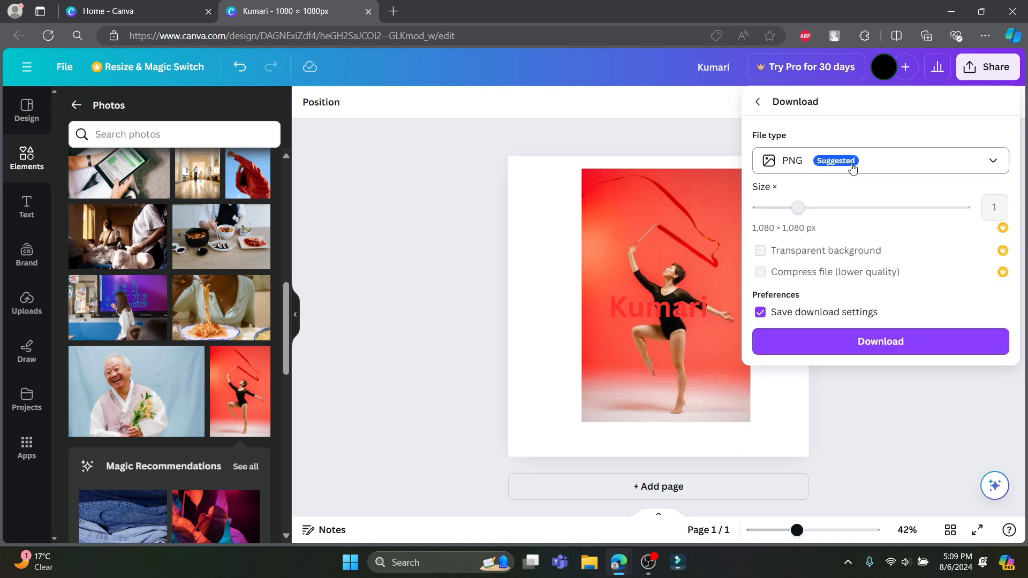
left_click(889, 349)
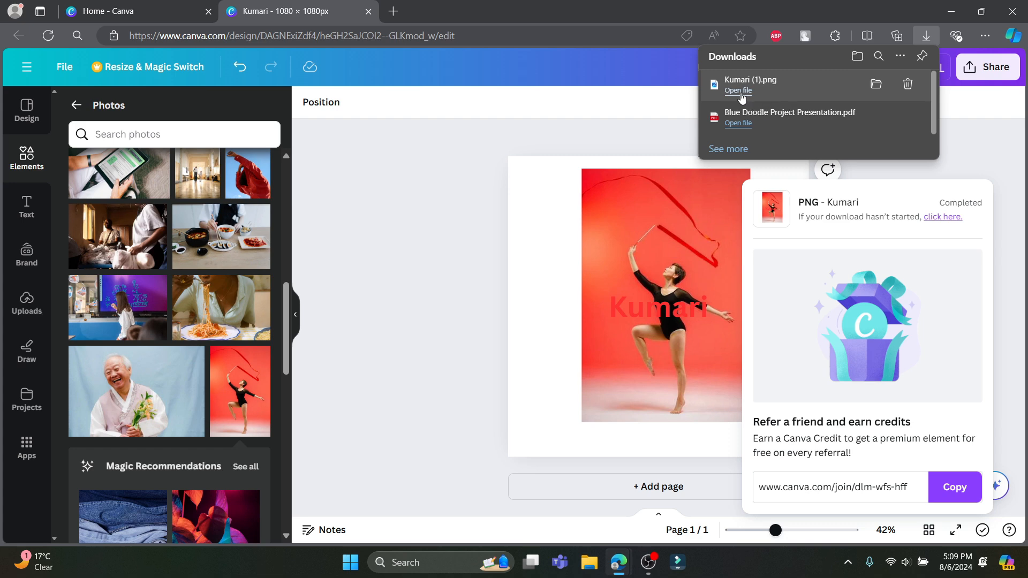
Open the downloaded file Kumari (1).png, view the whole image and close the viewer.
left_click(738, 90)
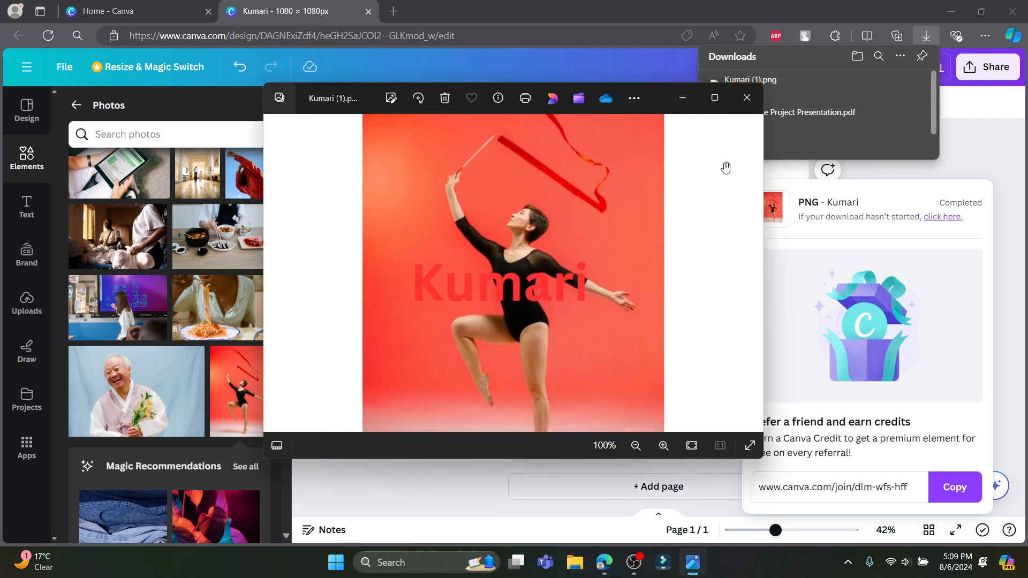
scroll(619, 255, "down", 3)
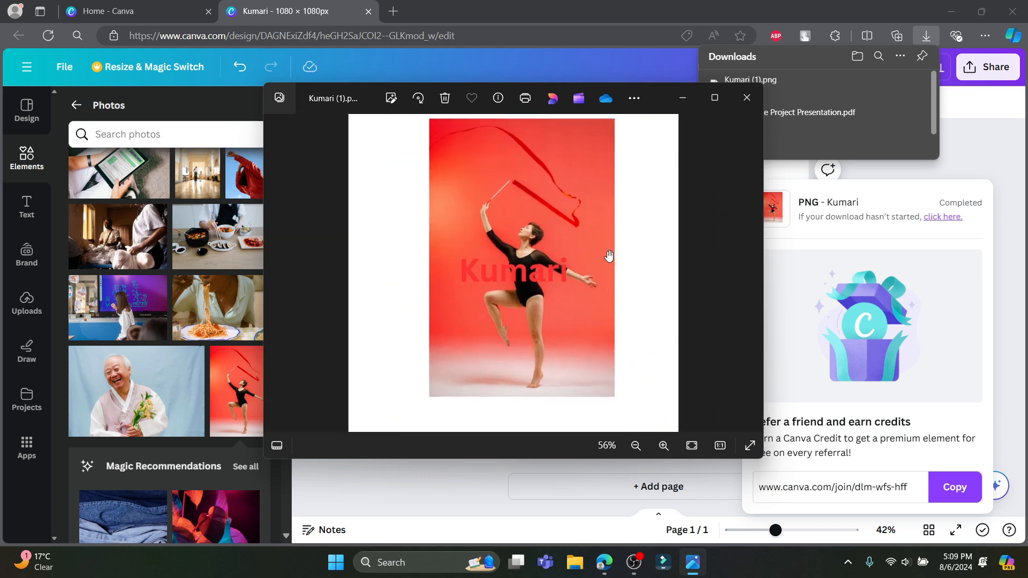
left_click(747, 98)
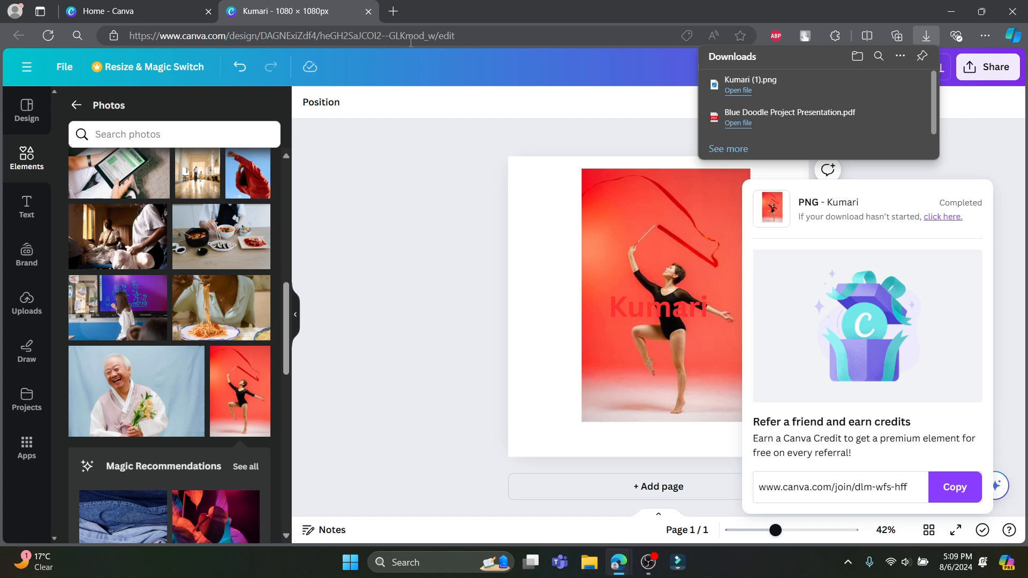
Open Etsy in a new browser tab and go from its home page to the Shop Manager to create a new listing.
left_click(395, 12)
type("est")
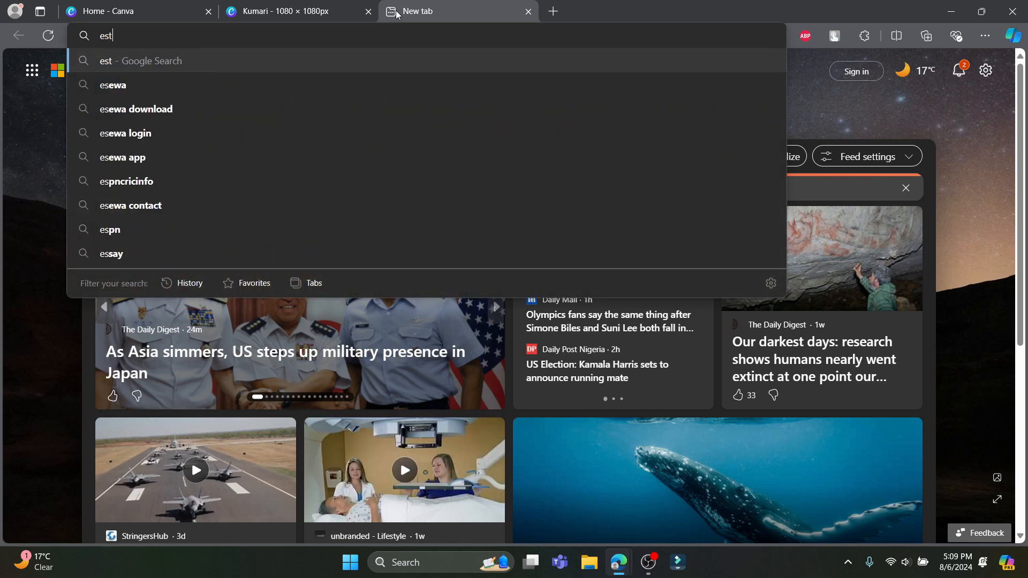
key("BackSpace")
key("BackSpace")
type("t")
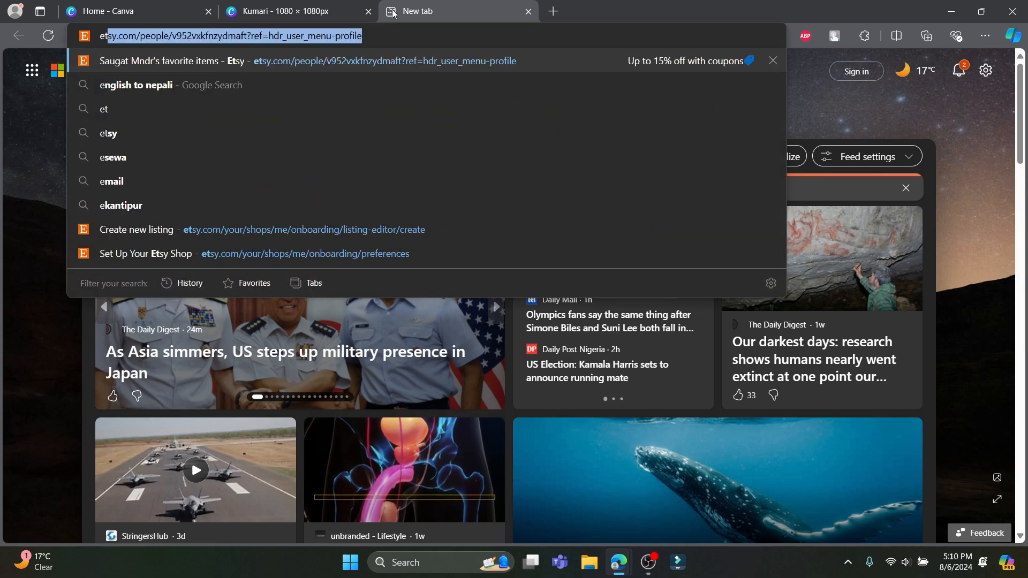
left_click(152, 60)
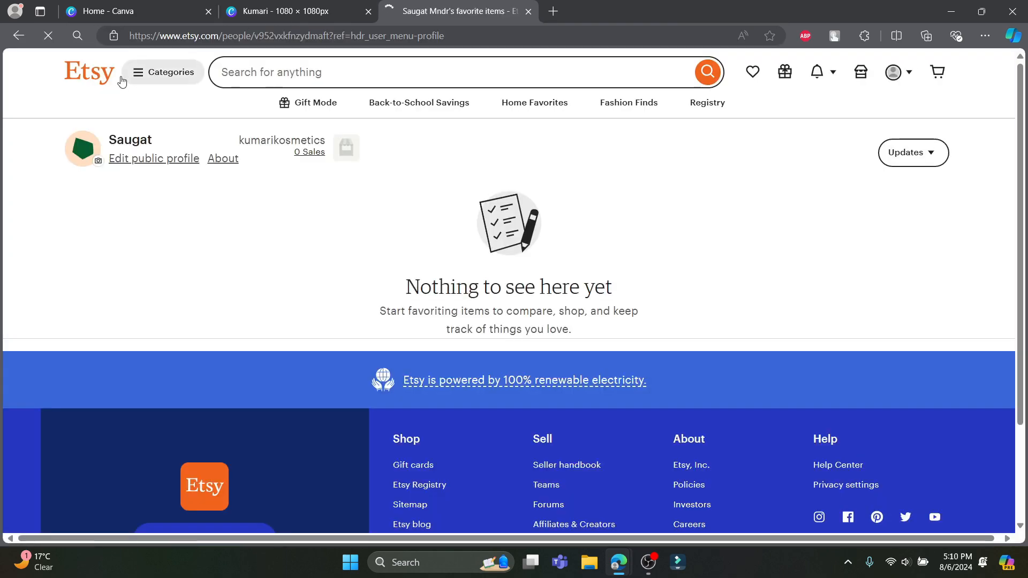
left_click(96, 79)
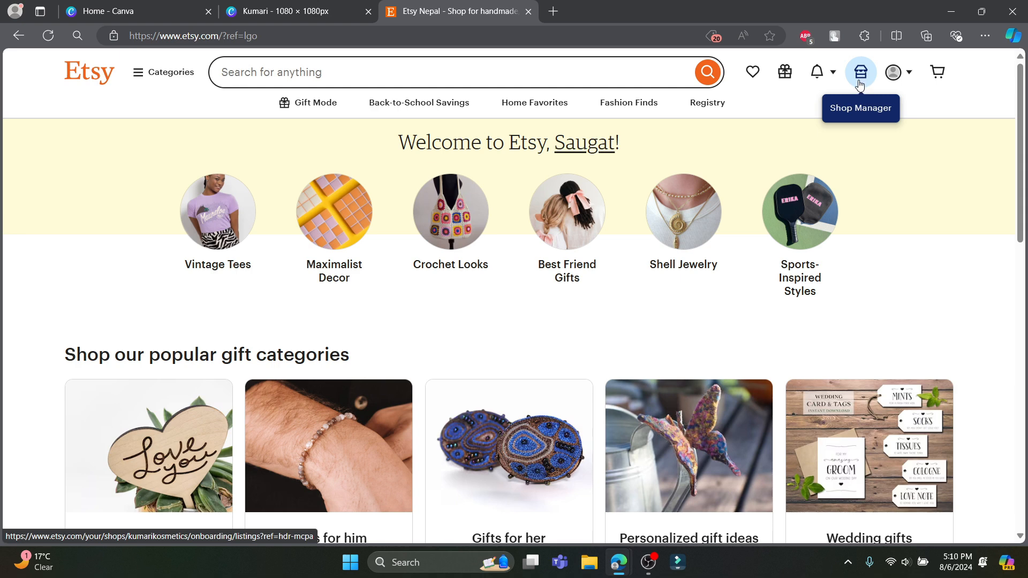
left_click(860, 84)
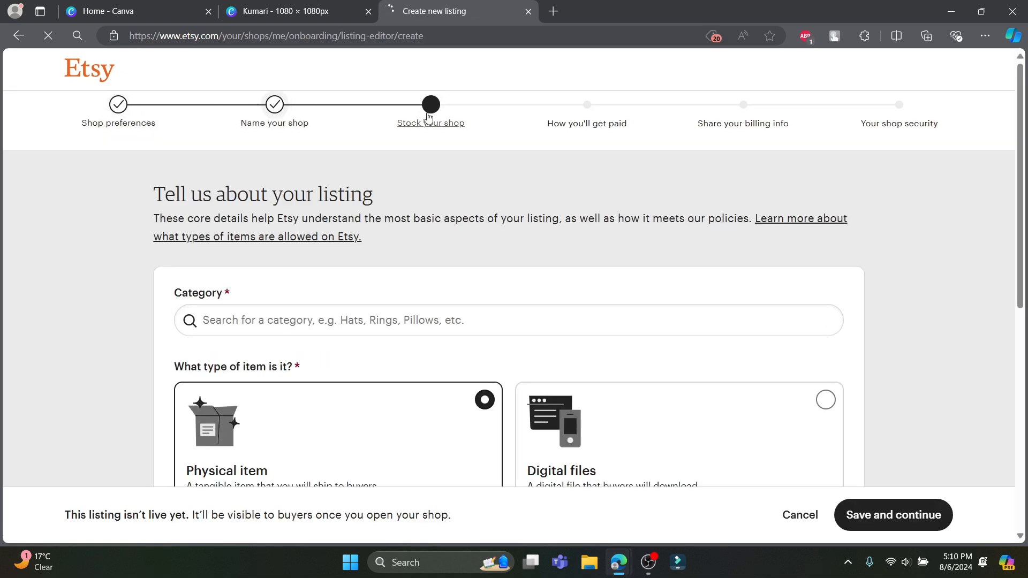
Set the listing's category to Stickers under Paper & Party Supplies and its item type to Digital files.
scroll(381, 261, "down", 3)
left_click(328, 122)
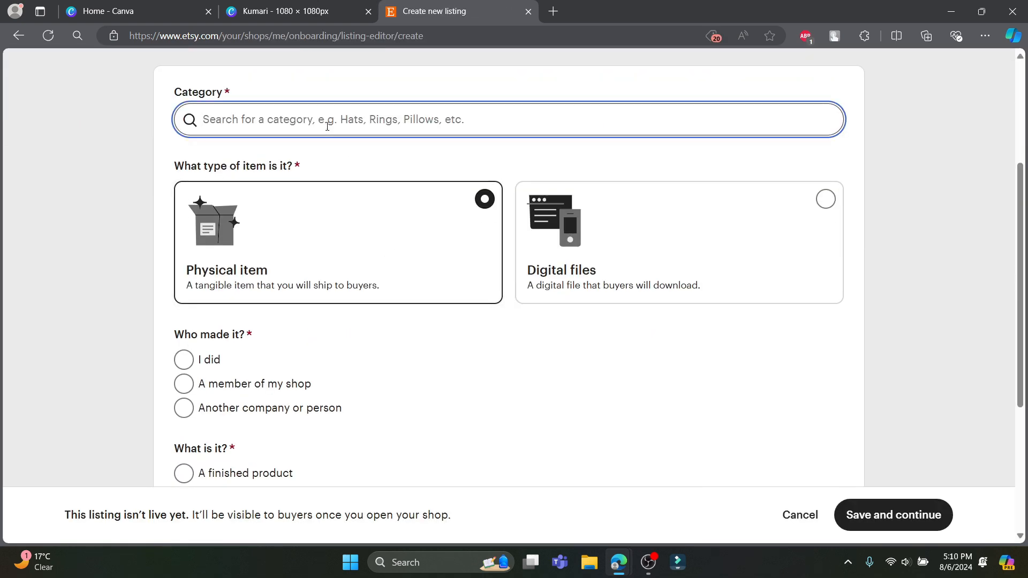
type("Stick")
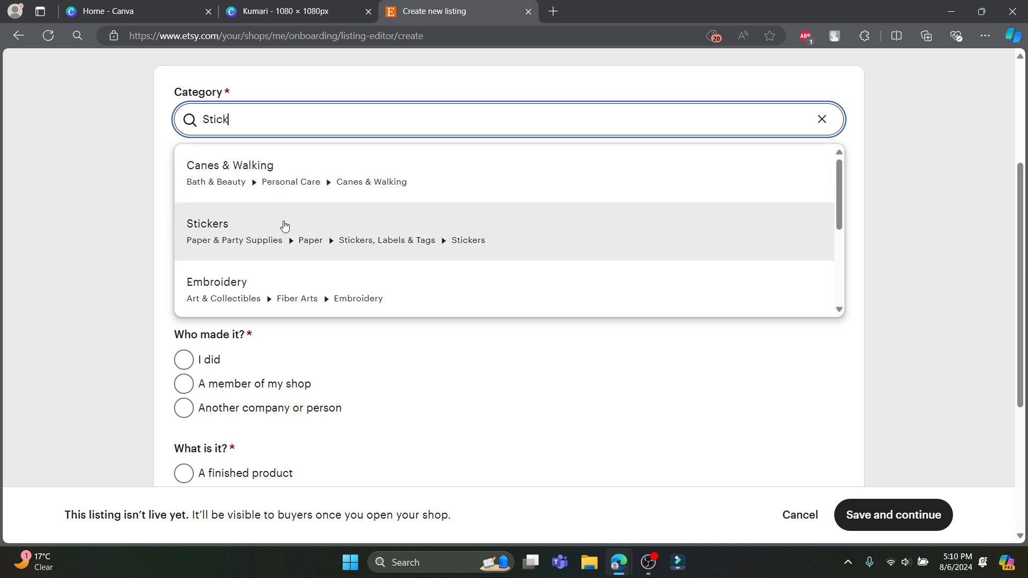
left_click(286, 233)
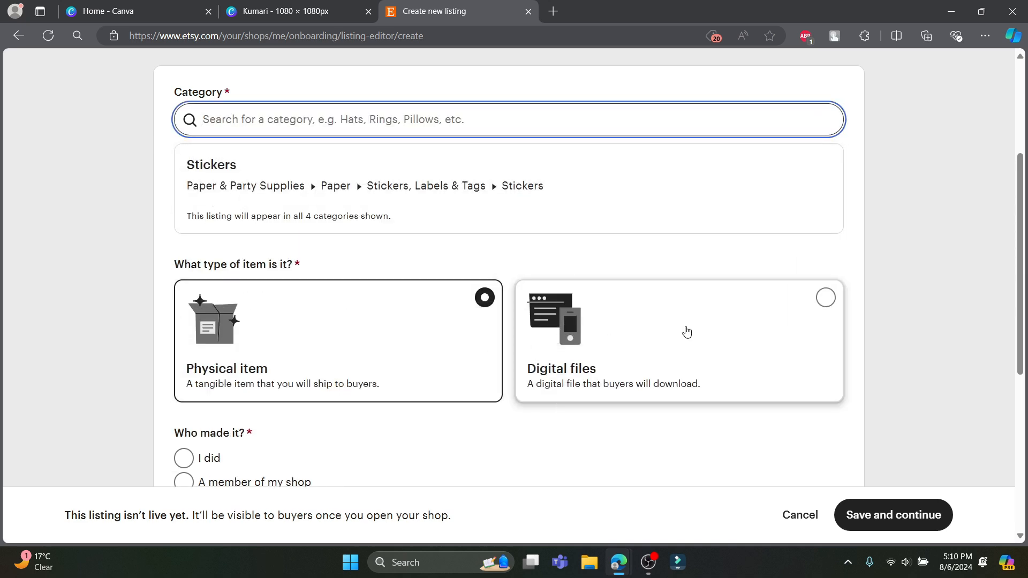
left_click(824, 318)
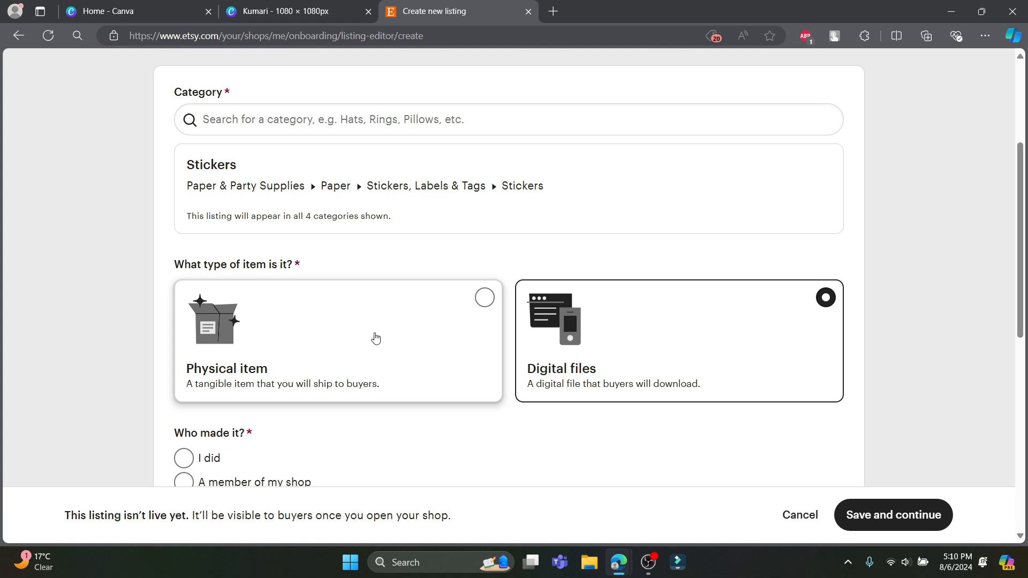
State that the item was made by "I did" and that it is "A finished product".
scroll(857, 316, "down", 1)
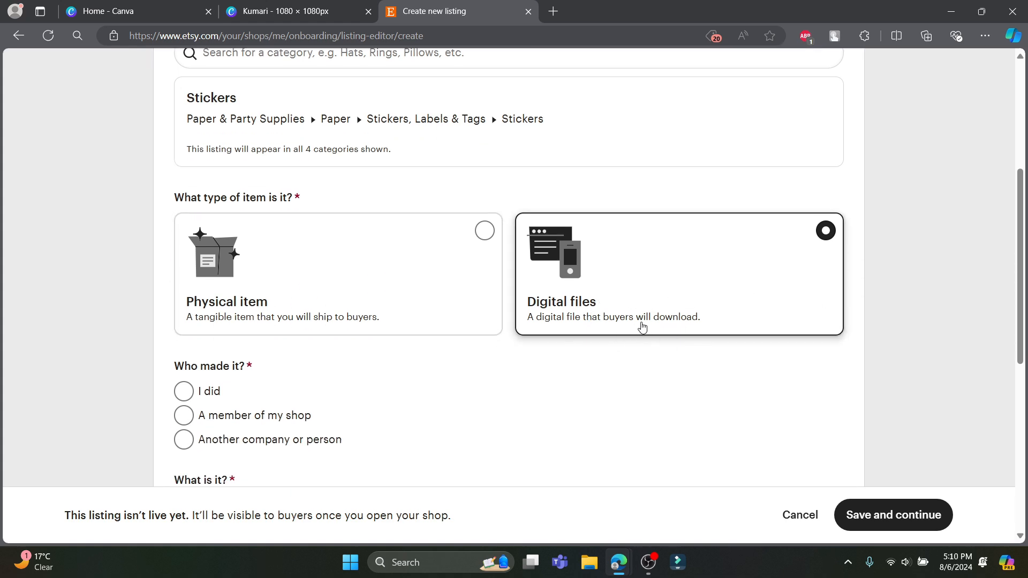
scroll(643, 326, "down", 1)
left_click(183, 325)
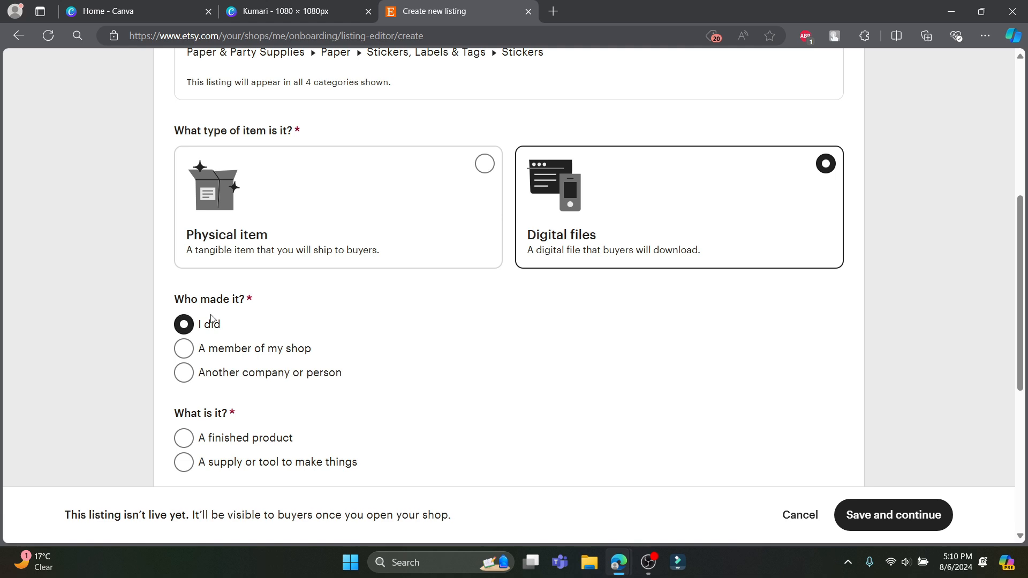
scroll(199, 343, "down", 1)
left_click(190, 373)
Set when it was made to 2020 - 2024, mark the digital content as "Created by me", and save and continue.
scroll(215, 348, "down", 2)
left_click(324, 336)
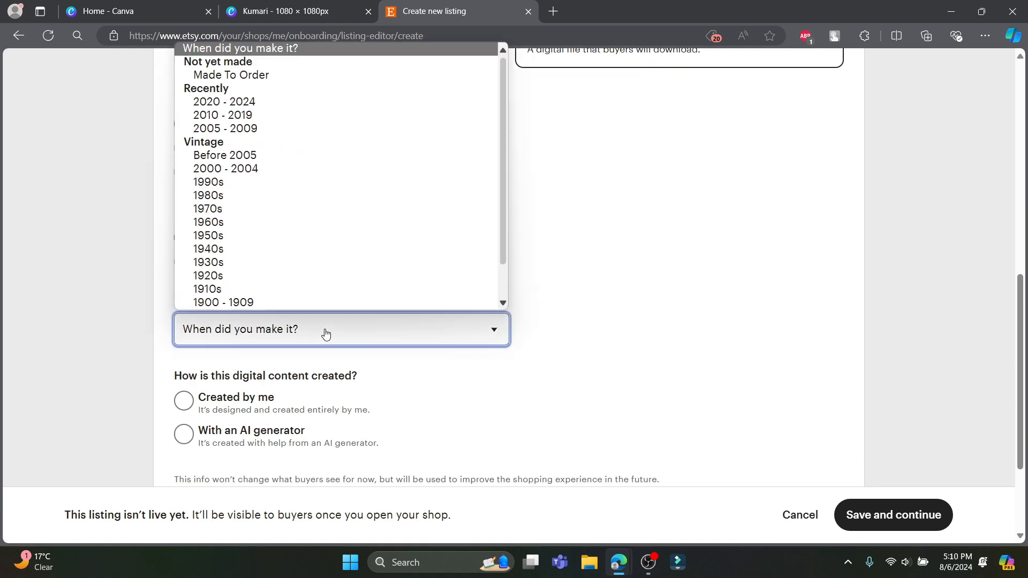
scroll(232, 244, "down", 1)
scroll(232, 244, "up", 2)
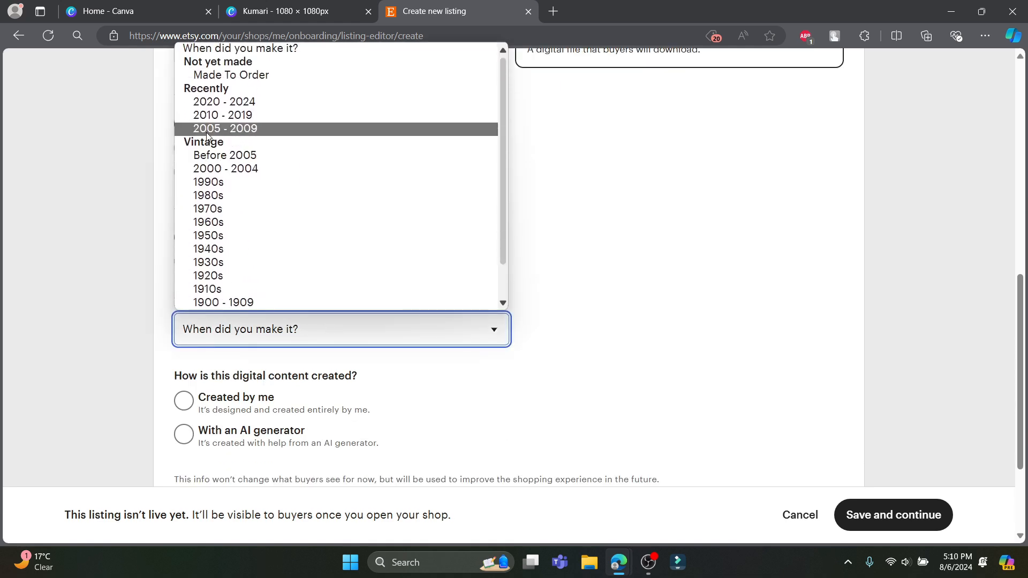
left_click(219, 101)
left_click(185, 402)
scroll(523, 393, "down", 2)
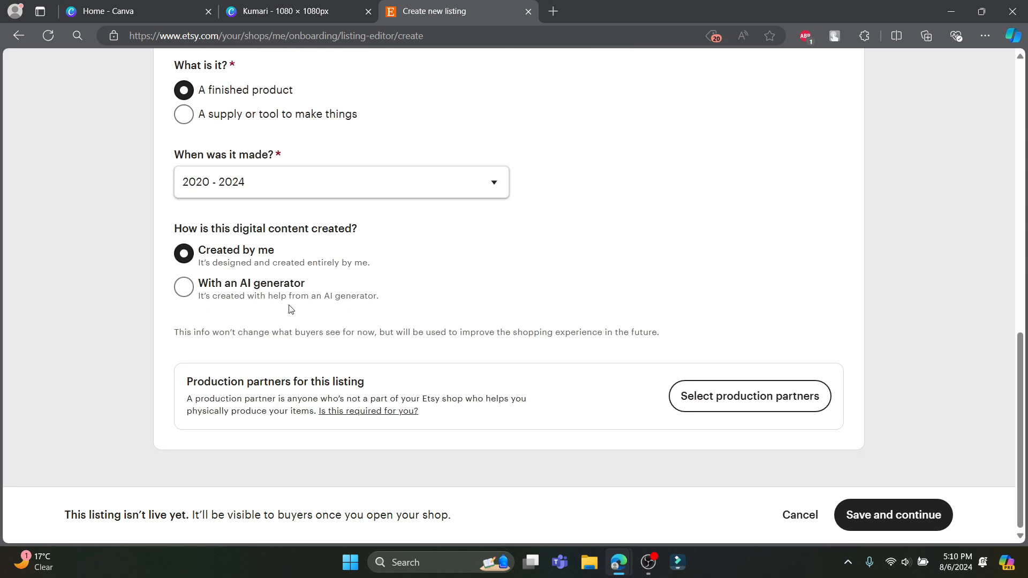
left_click(886, 516)
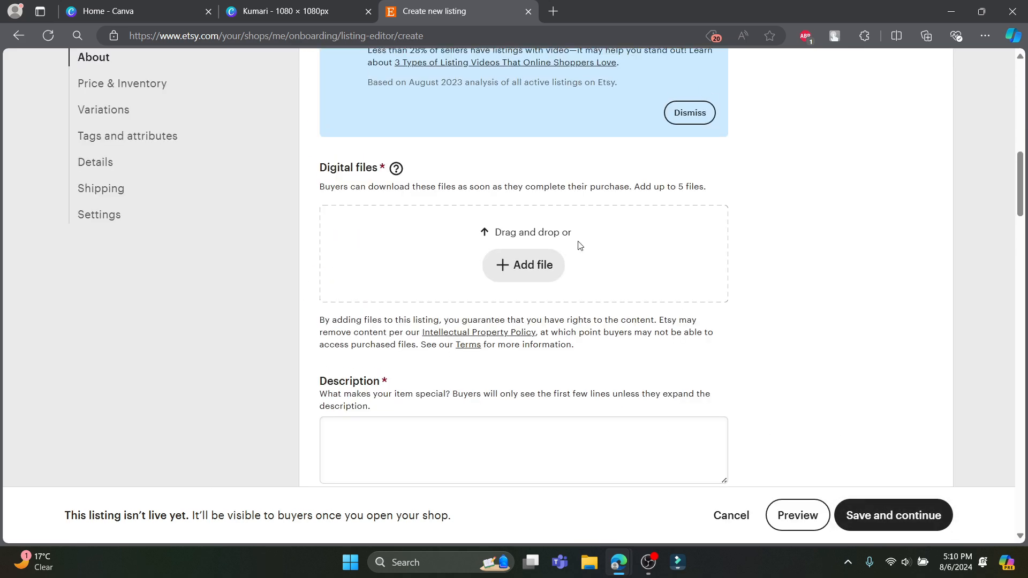
Enter "Sticker of dancing" as the listing's title.
scroll(577, 241, "up", 9)
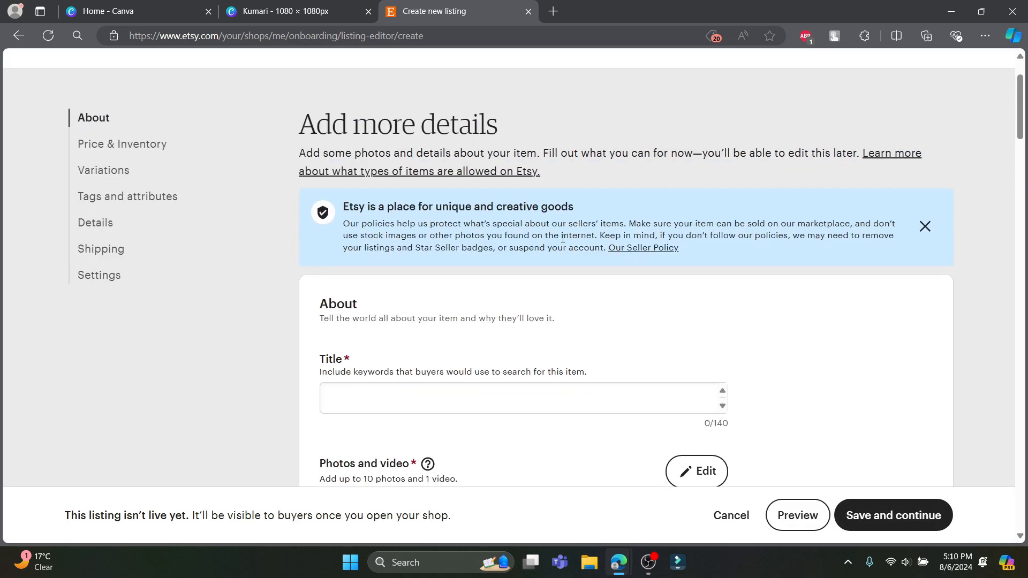
scroll(442, 317, "down", 3)
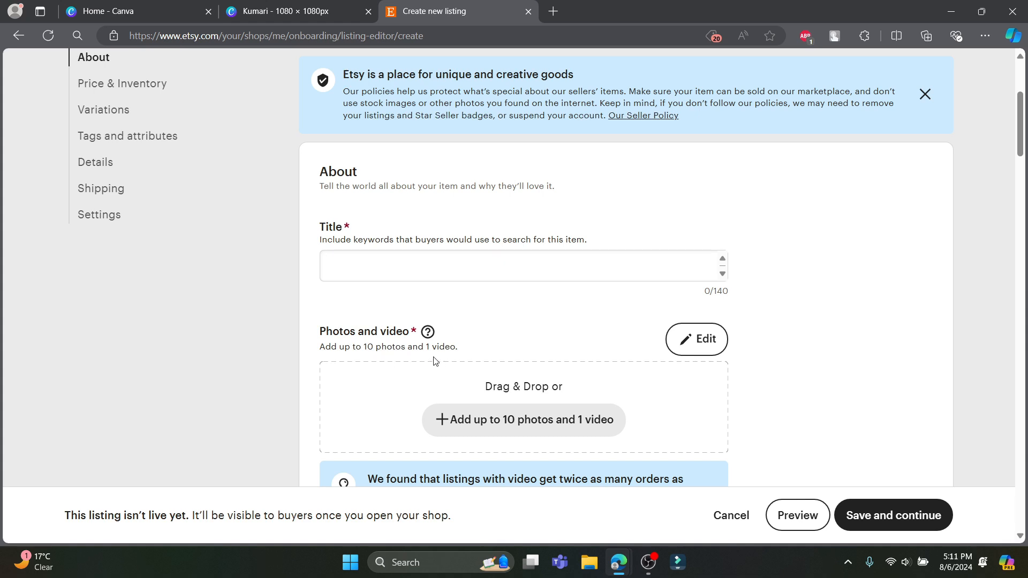
left_click(414, 266)
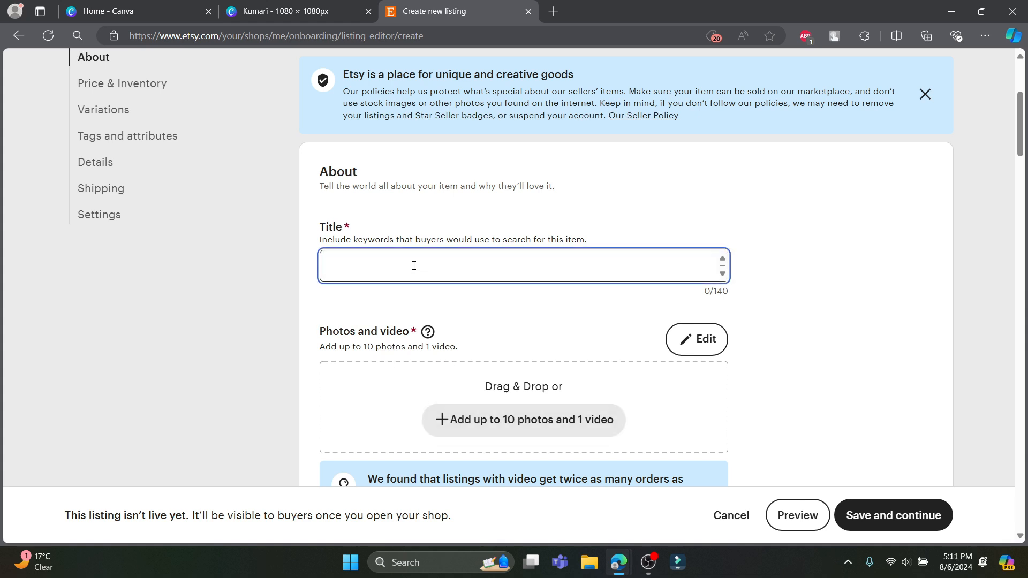
type("Sticker of dancing")
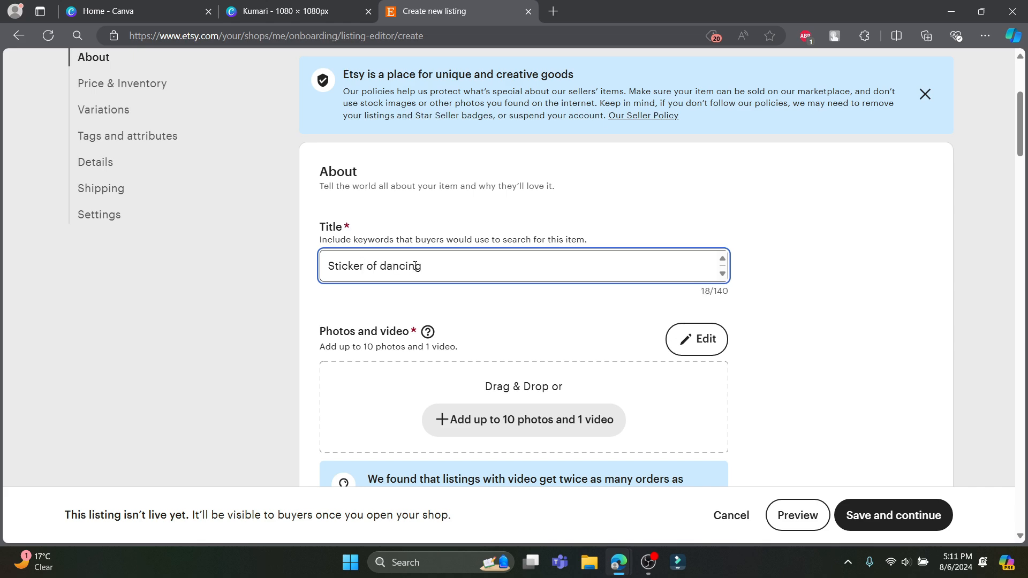
scroll(506, 208, "down", 3)
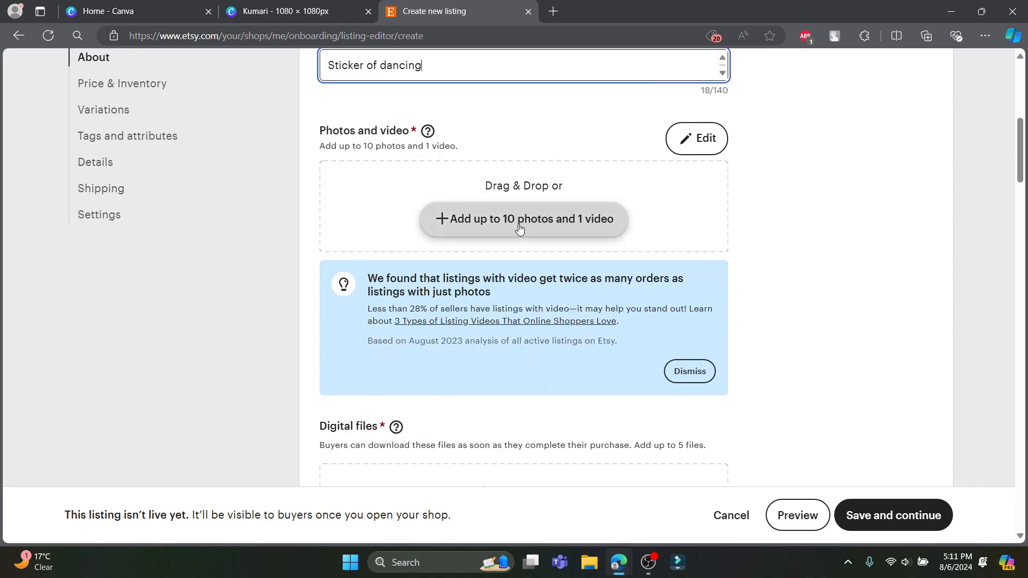
Add the downloaded Kumari image as the listing's primary photo.
left_click(519, 224)
double_click(337, 126)
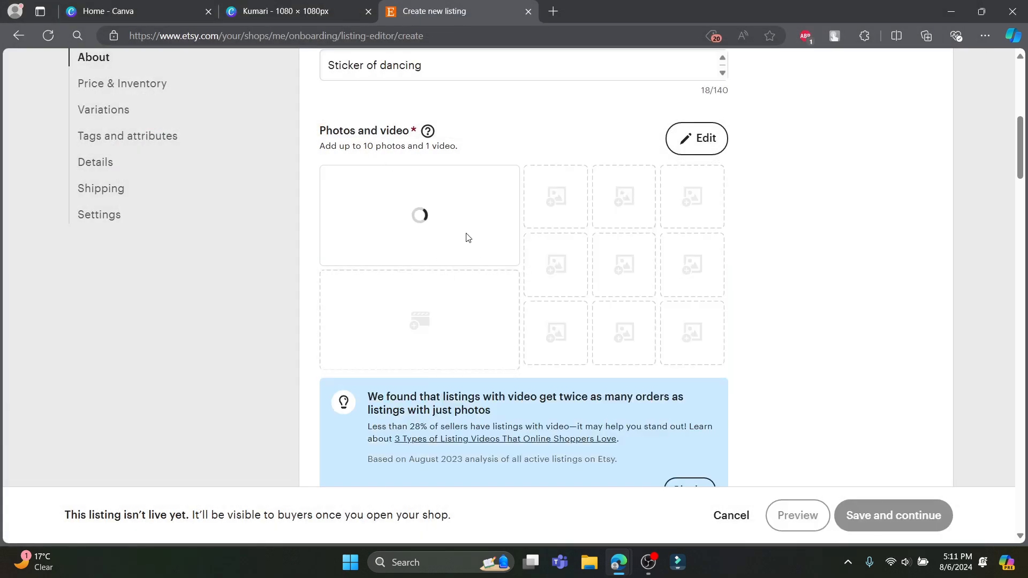
scroll(466, 236, "up", 2)
mouse_move(396, 262)
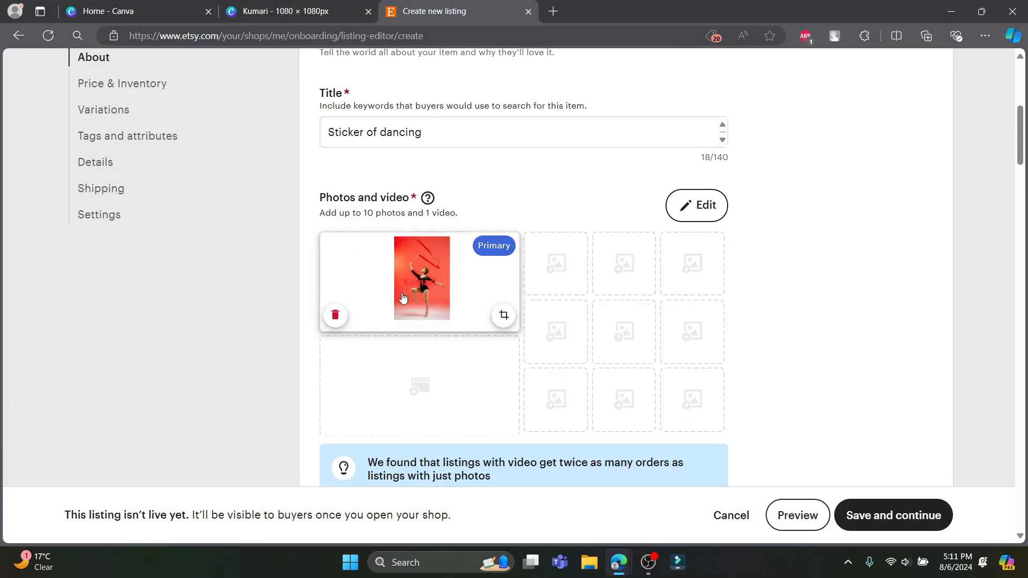
Try to upload Kumari (1).png as the listing's digital file.
scroll(528, 278, "down", 5)
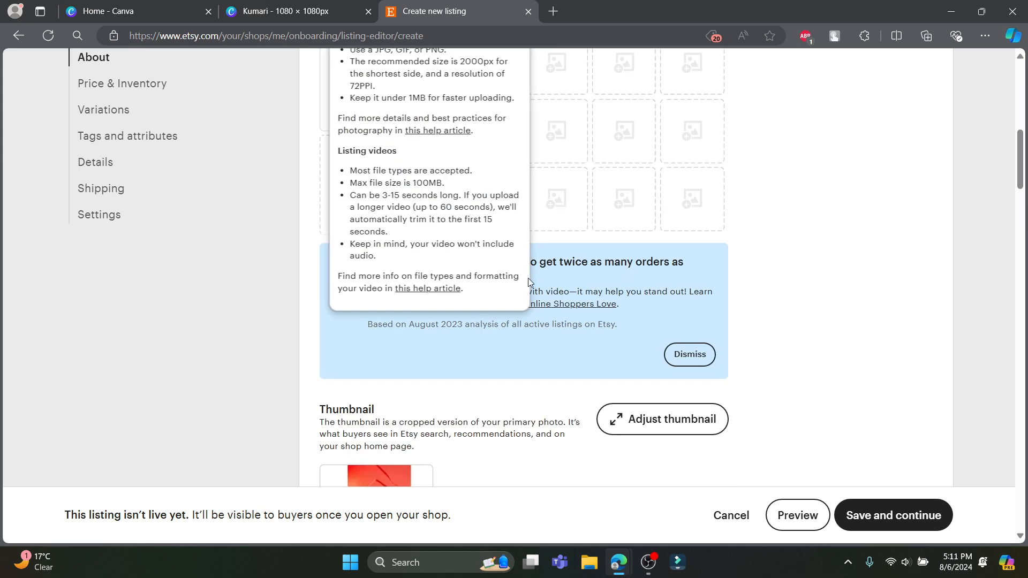
scroll(825, 298, "down", 6)
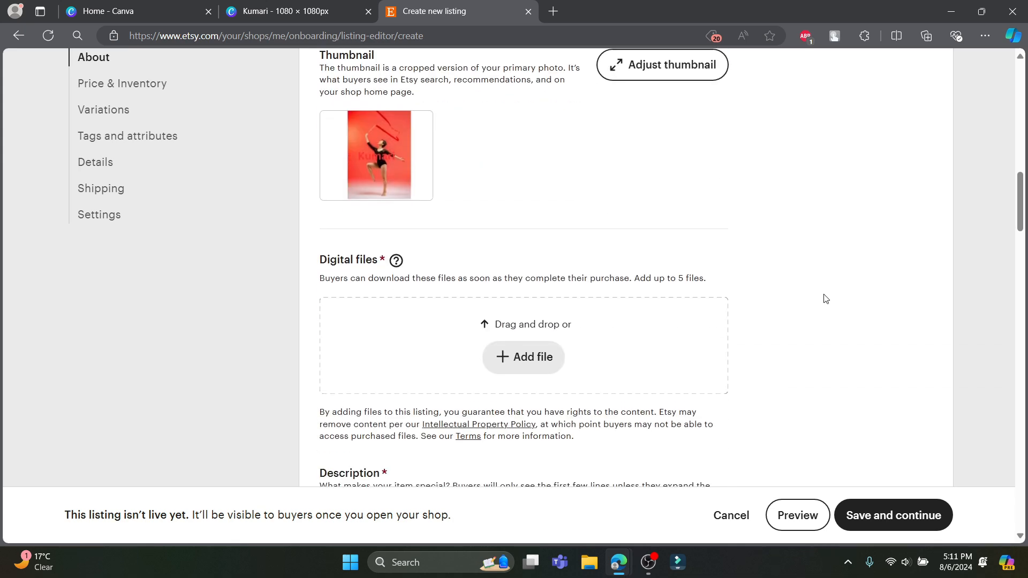
left_click(539, 316)
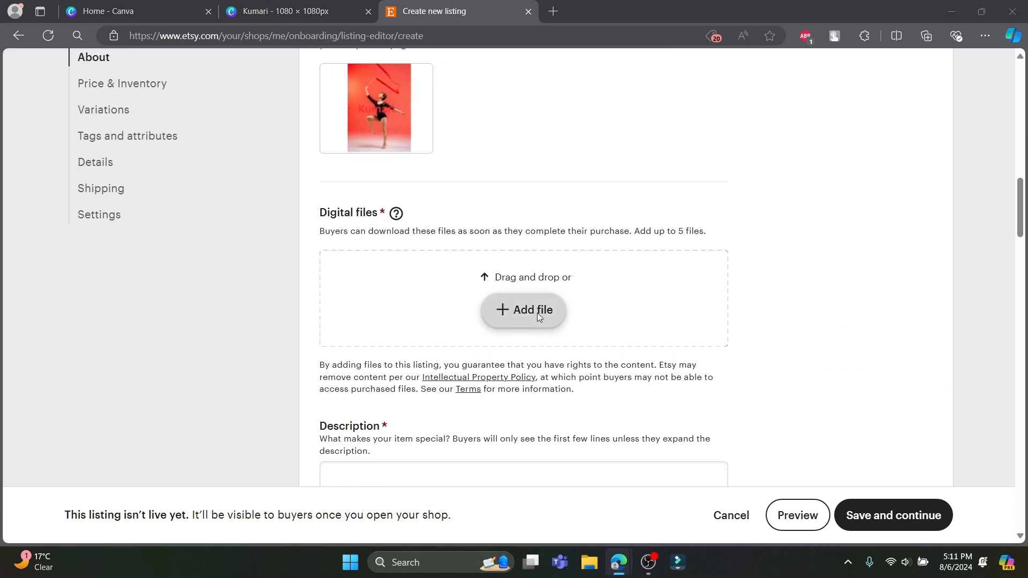
double_click(343, 109)
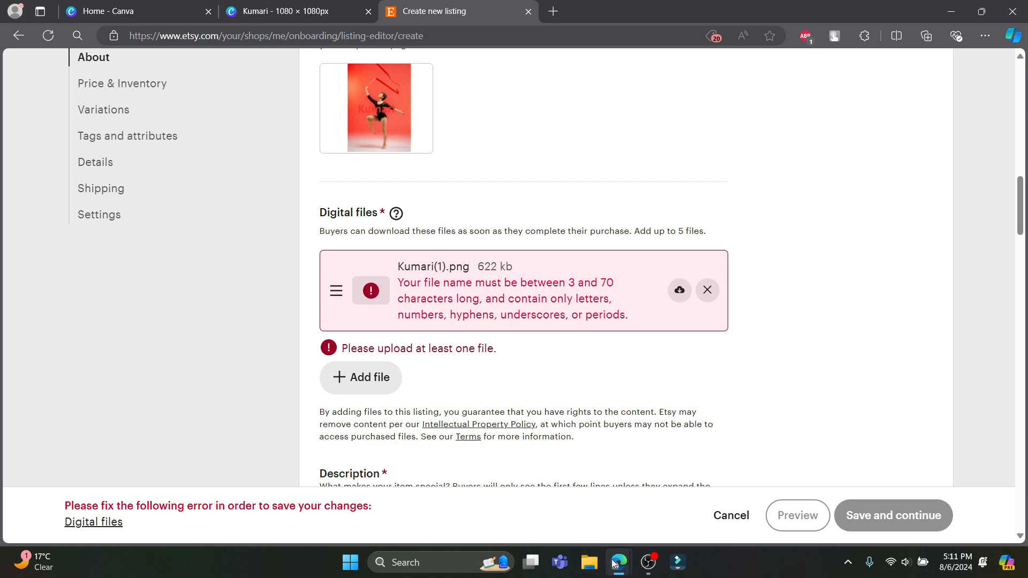
Switch to File Explorer and locate the Kumari (1) image in the Downloads folder.
left_click(589, 562)
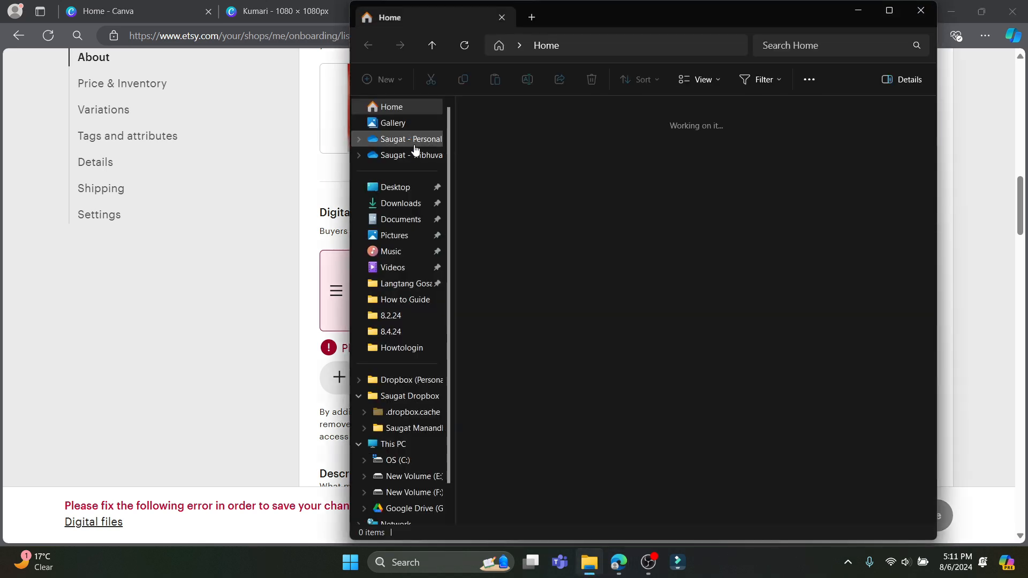
left_click(401, 203)
left_click(594, 176)
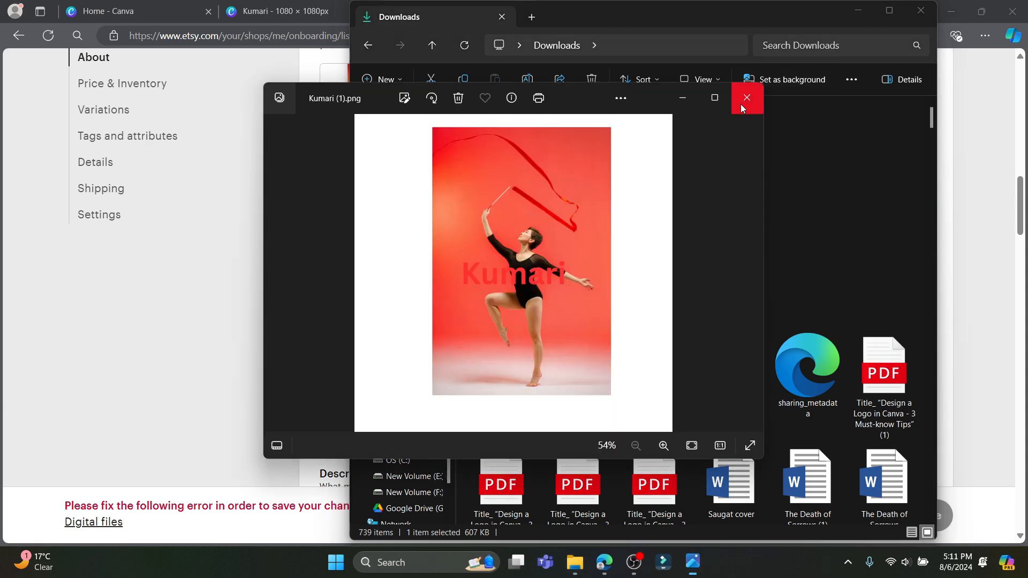
left_click(744, 98)
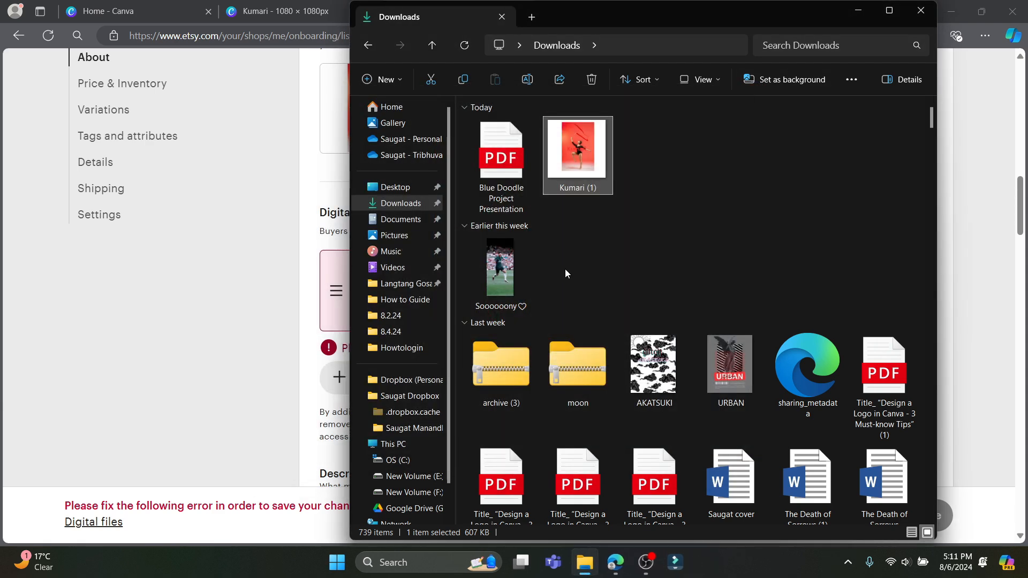
Try to rename the Kumari (1) image in Downloads to "Kumari".
left_click(572, 190)
key("End")
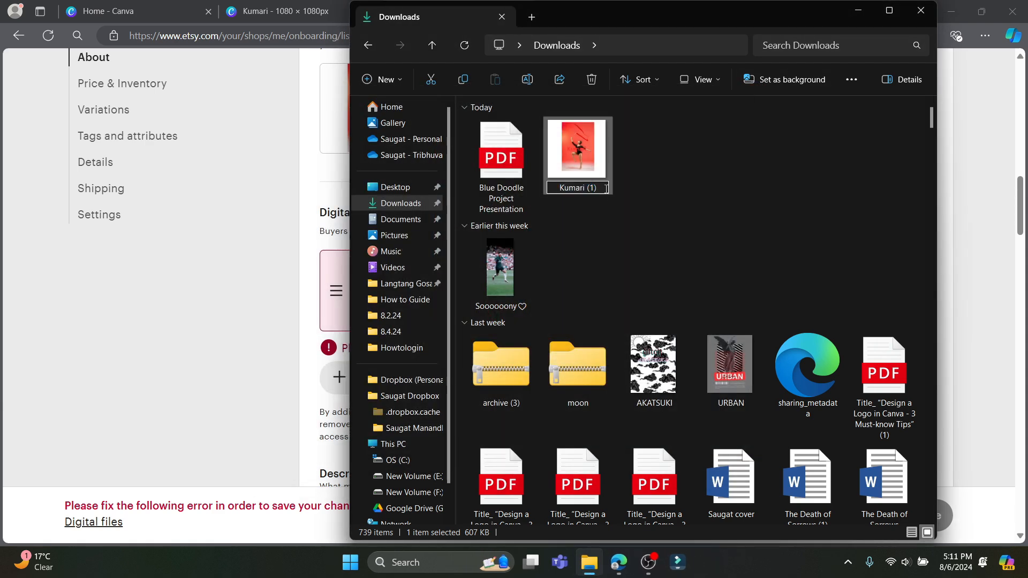
key("BackSpace")
key("BackSpace")
key("BackSpace")
key("BackSpace")
key("Return")
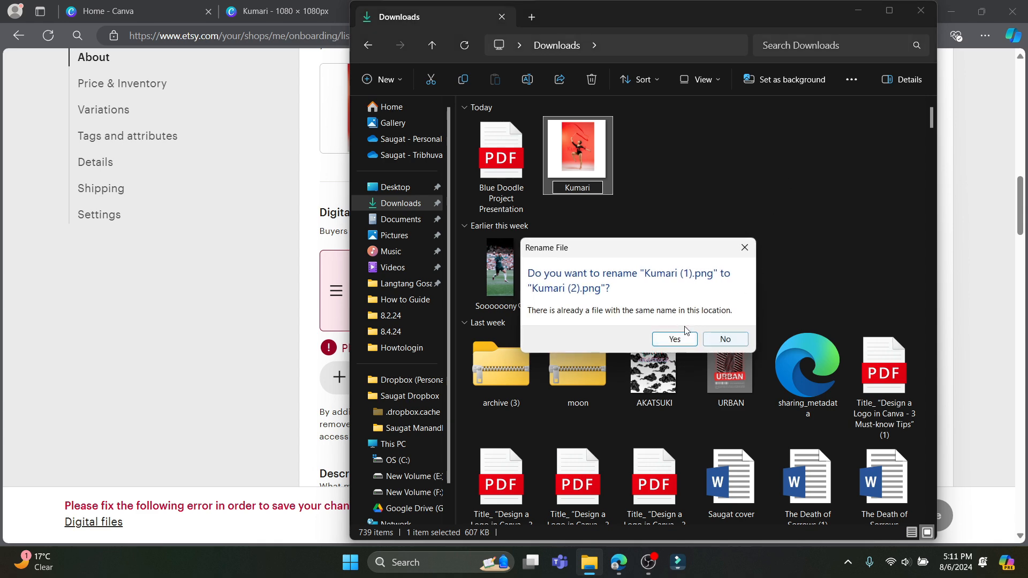
left_click(725, 342)
Rename the Kumari (1) image in the Downloads folder to "Dancing".
double_click(594, 187)
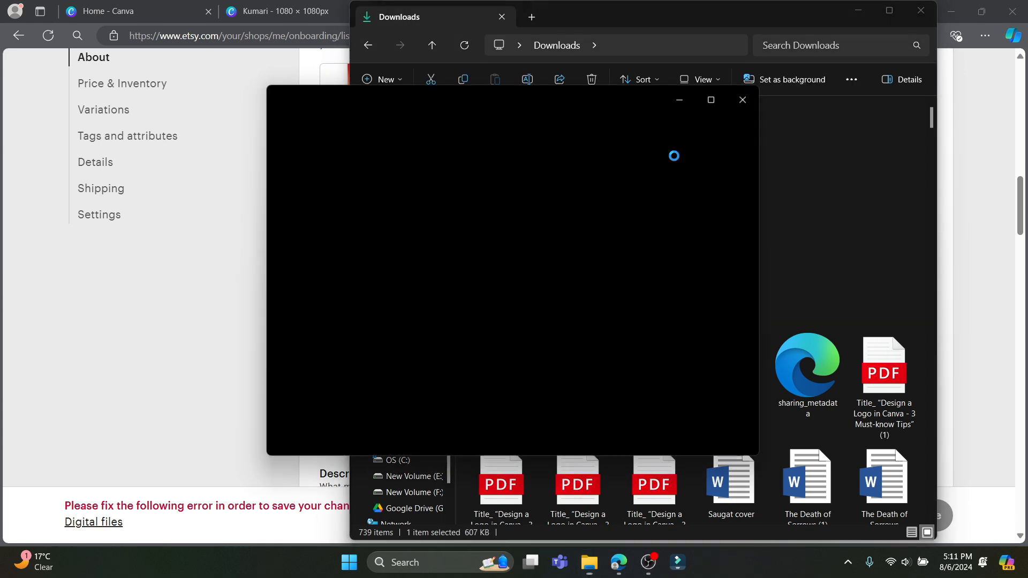
left_click(747, 104)
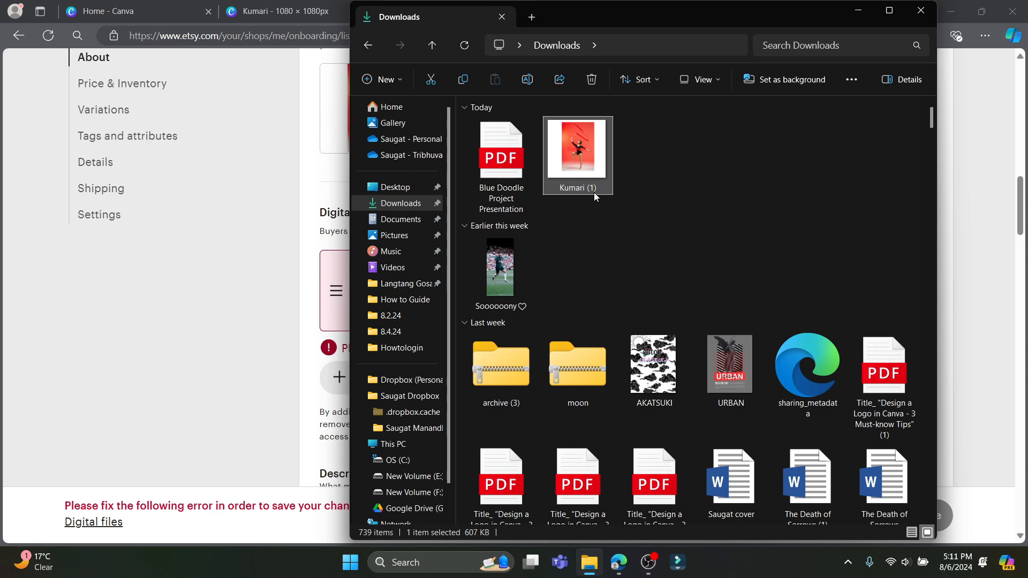
left_click(594, 192)
type("Dancing")
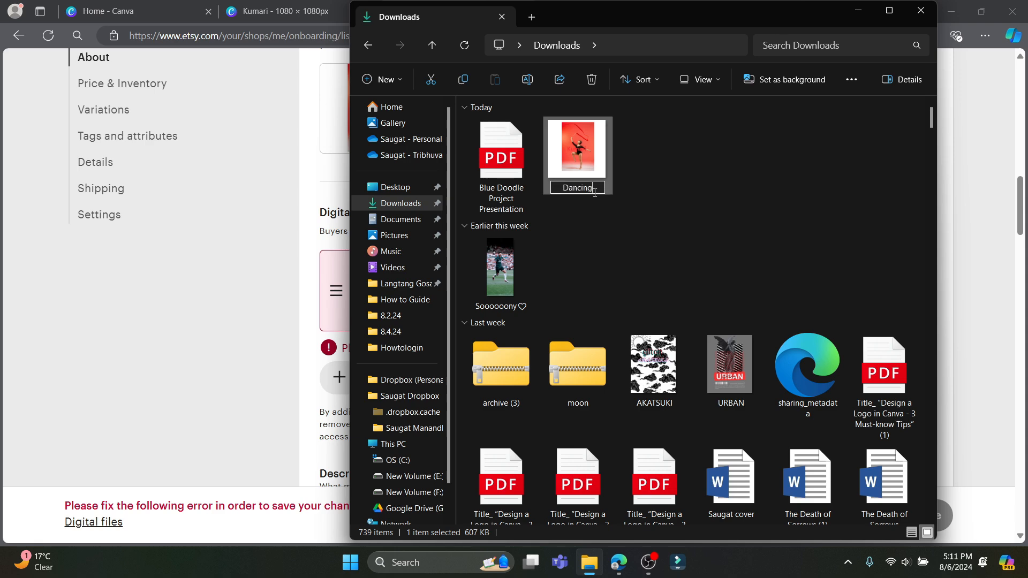
key("Return")
left_click(644, 127)
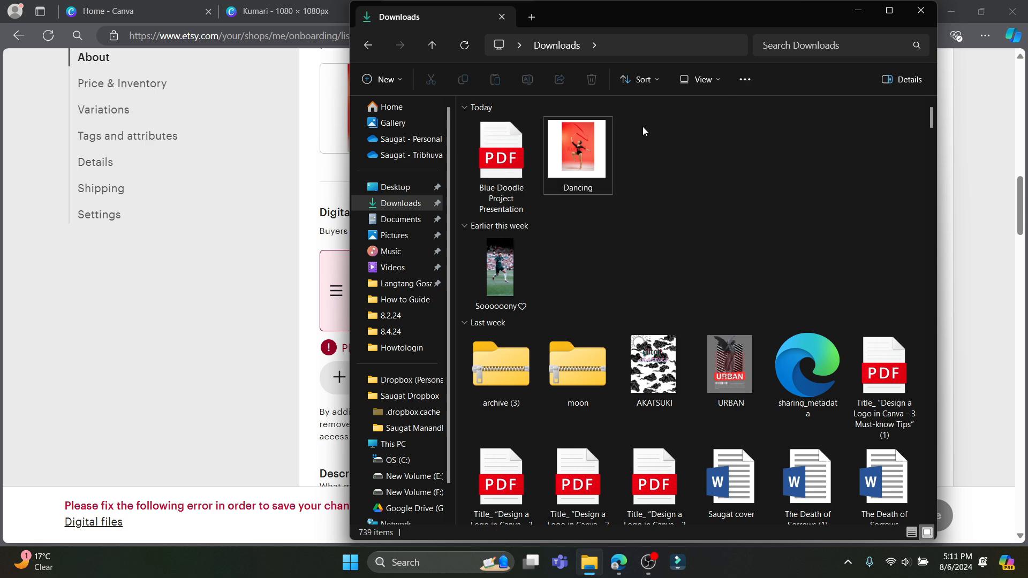
Add Dancing.png to the Etsy listing's digital files and remove the rejected Kumari(1).png.
left_click_drag(638, 8, 891, 17)
left_click_drag(838, 133, 704, 430)
left_click(708, 290)
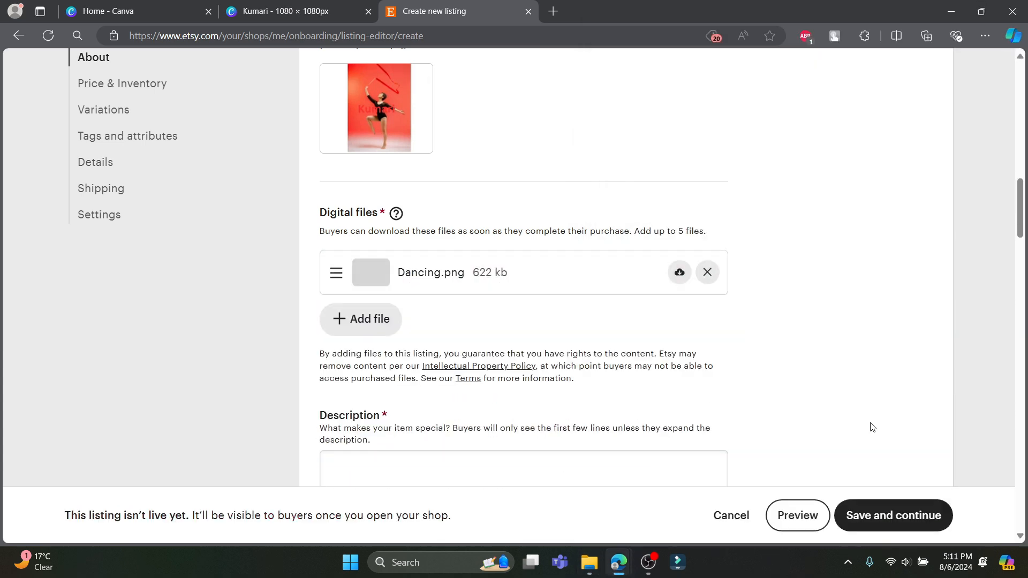
Enter "This is a sticker of a girl dancing" as the listing's description.
scroll(443, 266, "down", 3)
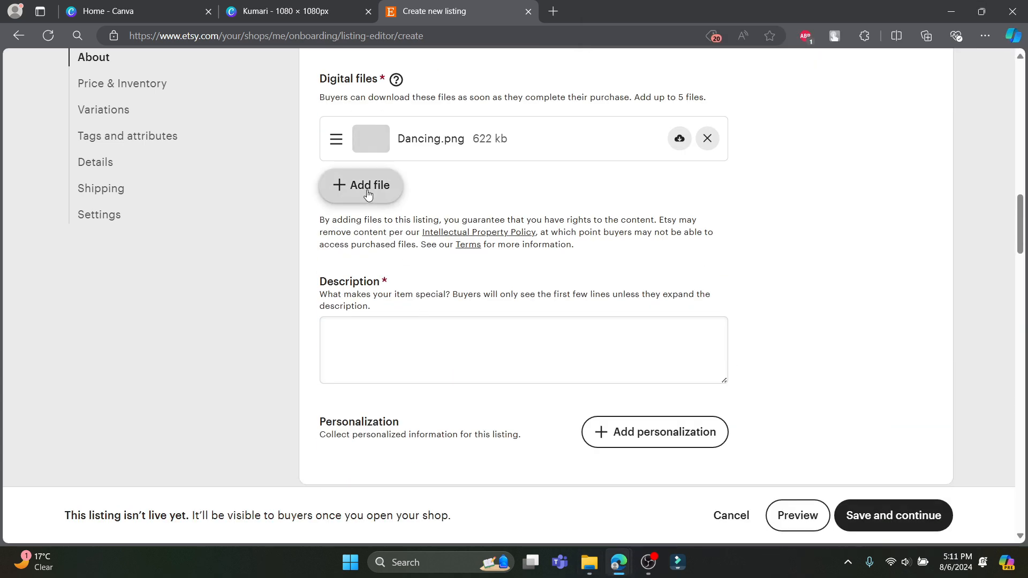
left_click(373, 366)
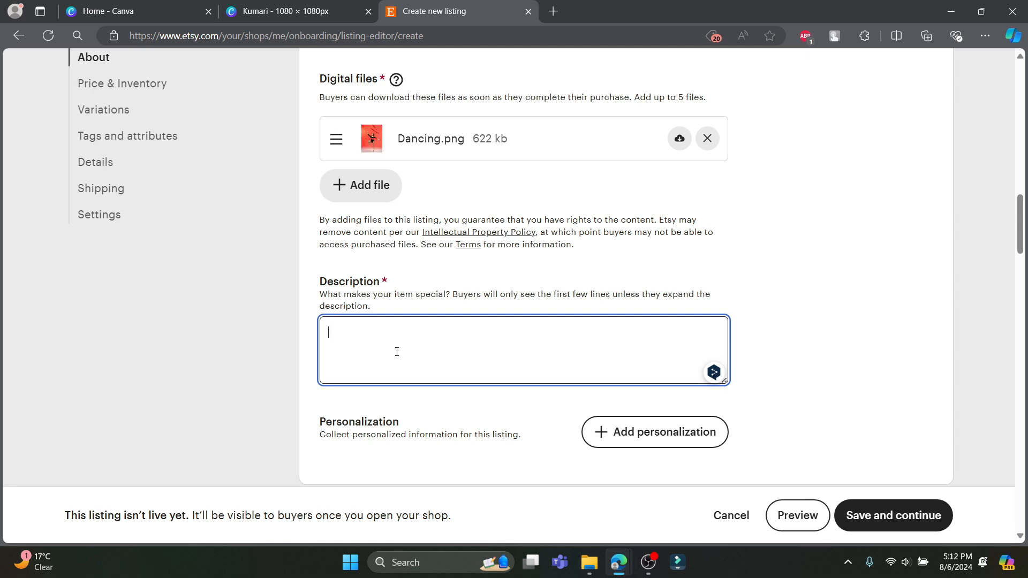
type("th")
type("This is a sticker of a girl dancing")
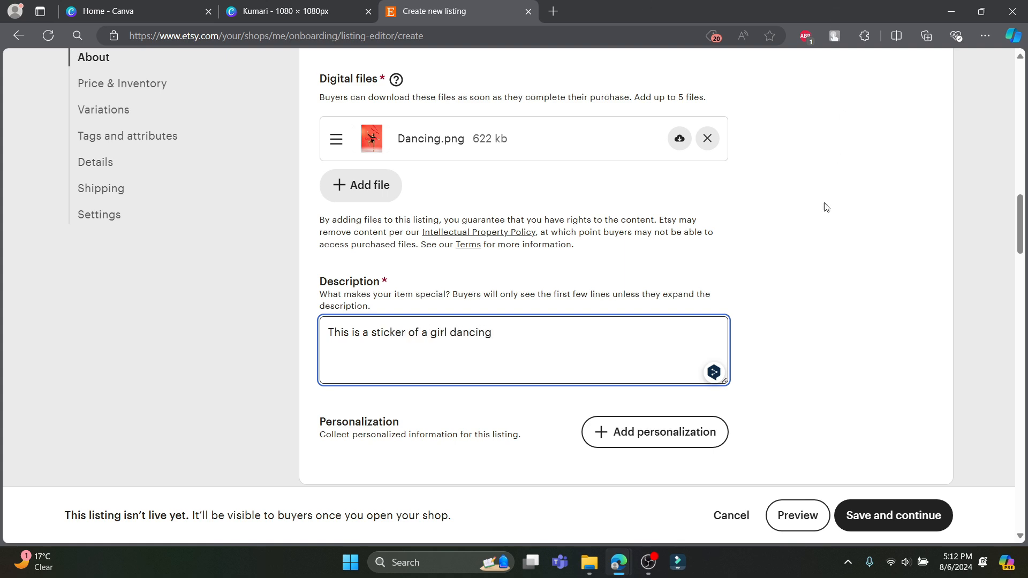
Set the listing's price to USD 22 and its quantity to 2.
scroll(826, 208, "down", 6)
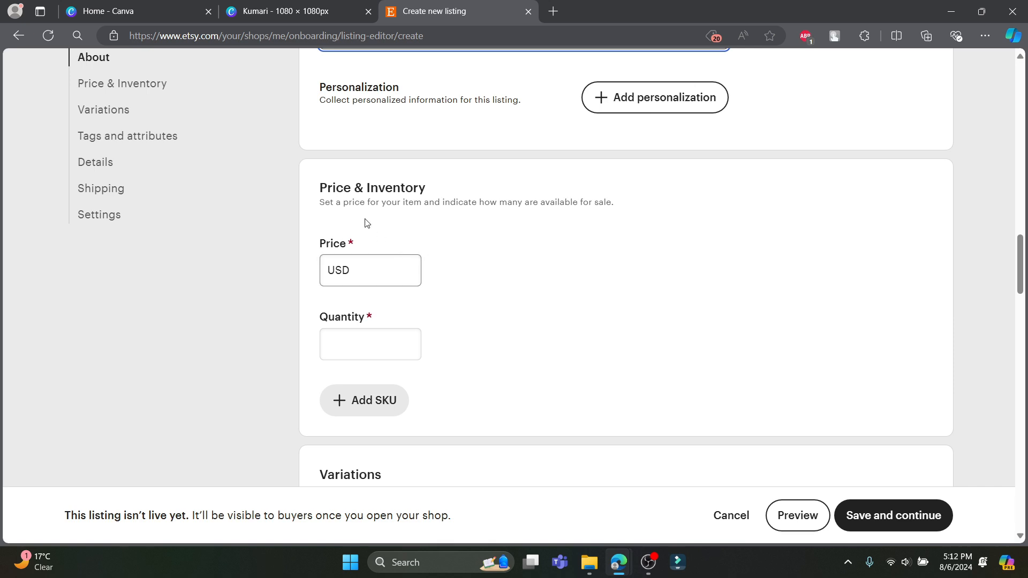
scroll(392, 250, "down", 1)
left_click(375, 204)
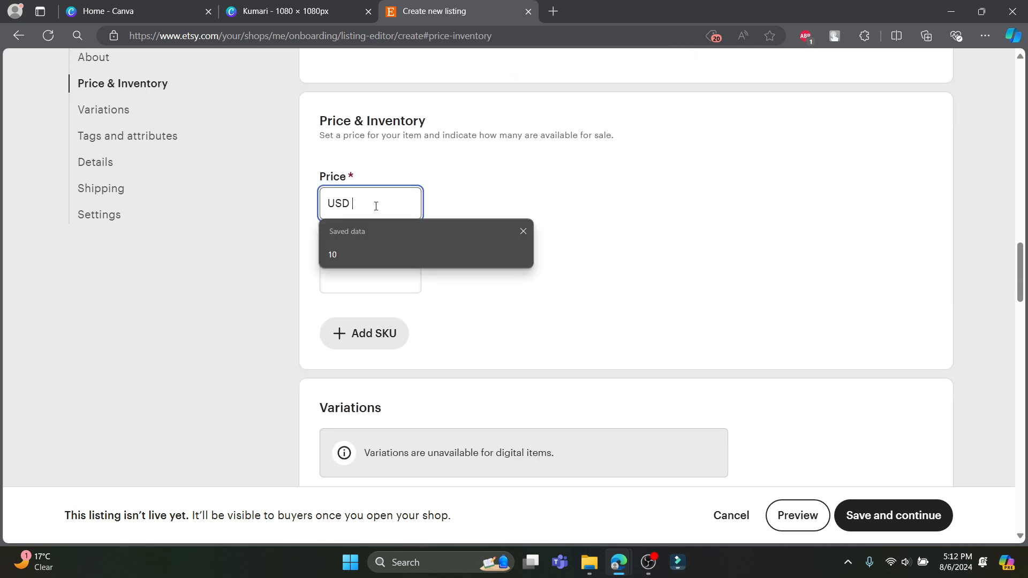
left_click(355, 280)
left_click(349, 209)
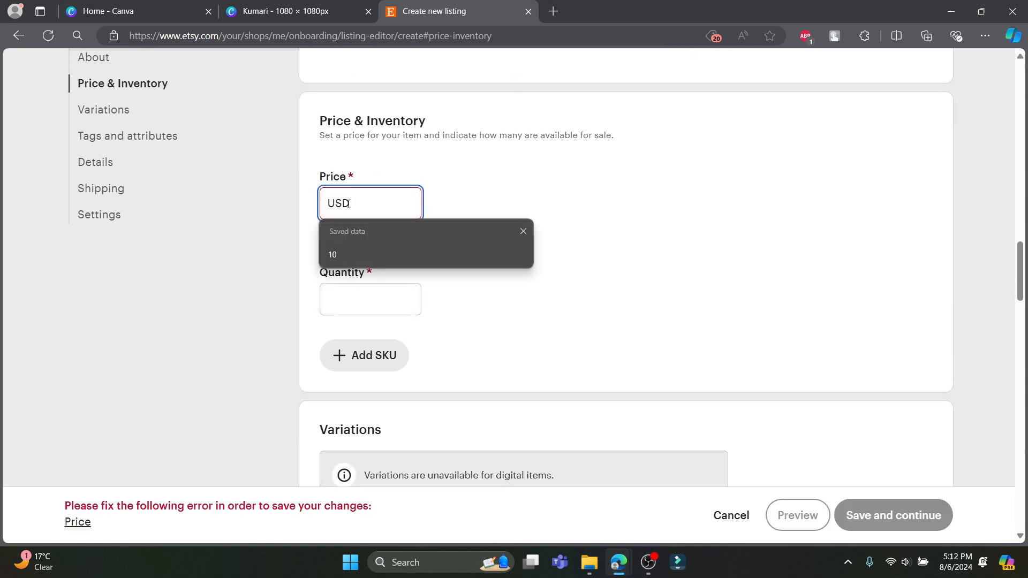
type("22")
left_click(385, 319)
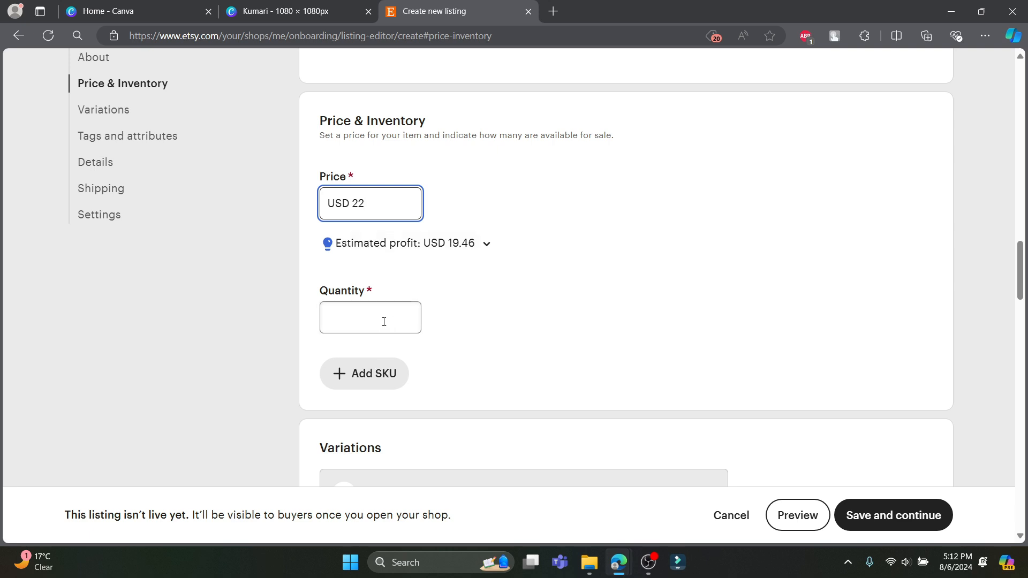
type("2")
Set the craft type attribute to "Card making & stationery" and the material to Fabric.
scroll(452, 289, "down", 4)
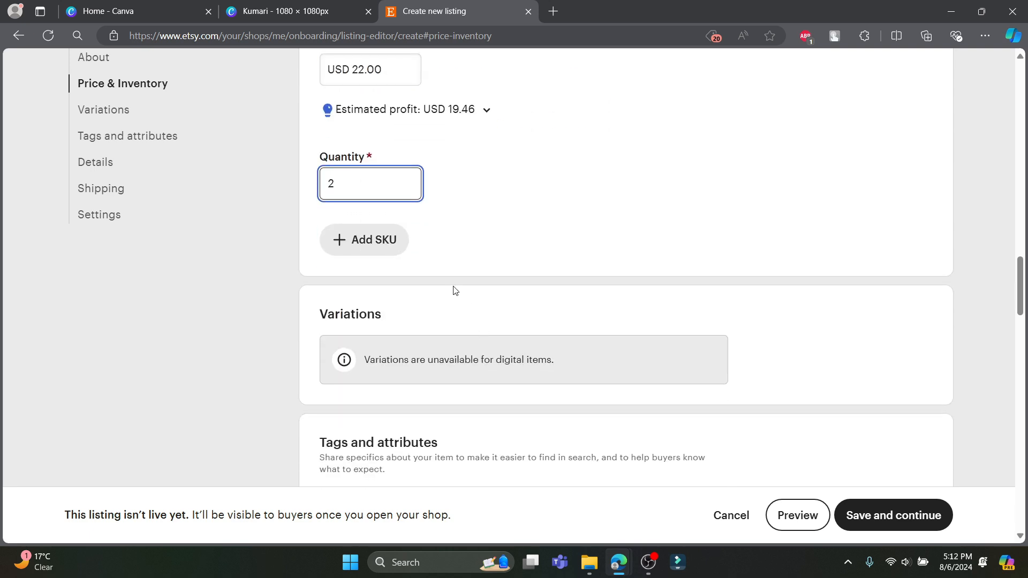
scroll(506, 297, "down", 1)
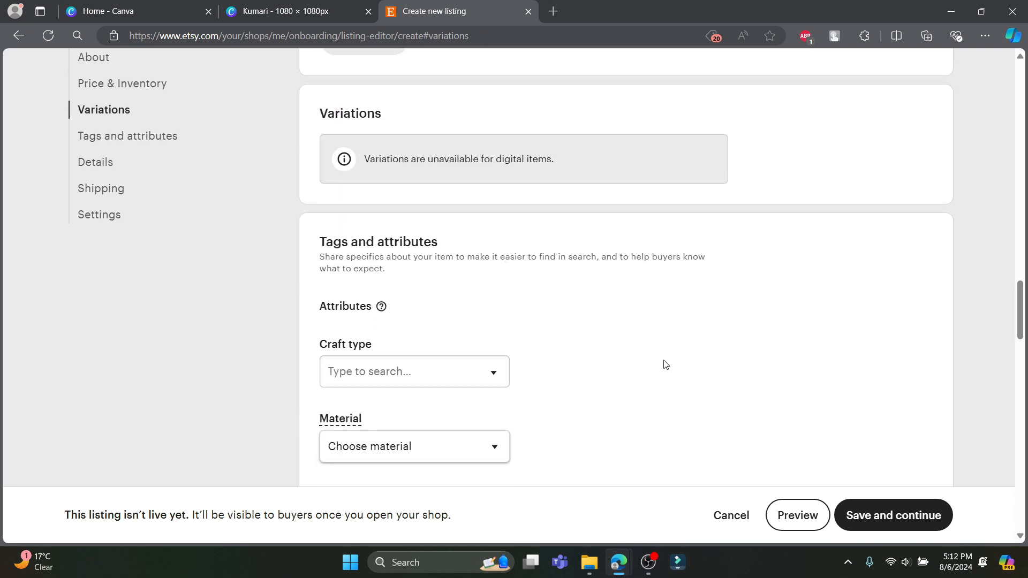
scroll(666, 362, "down", 2)
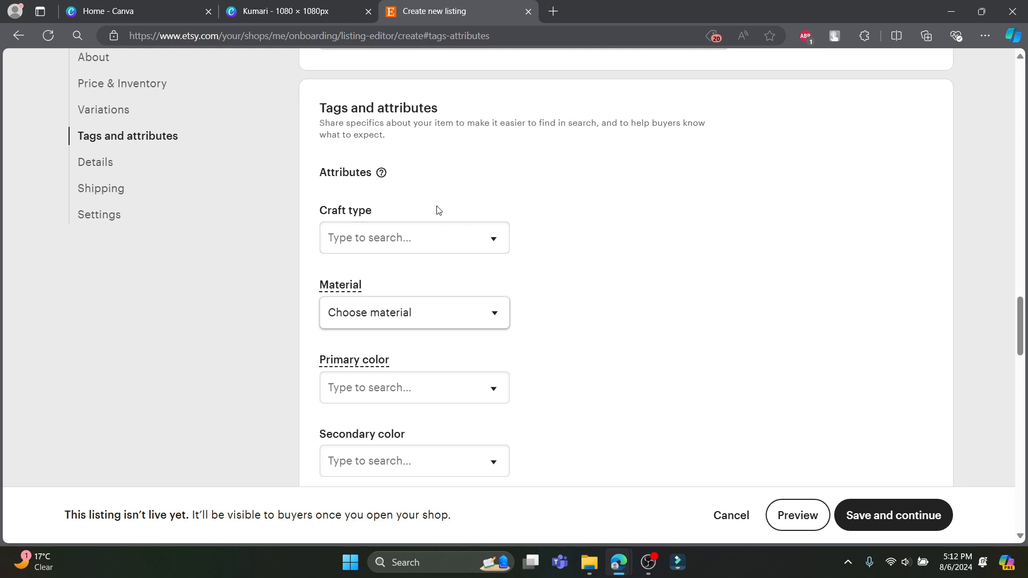
left_click(494, 239)
left_click(358, 286)
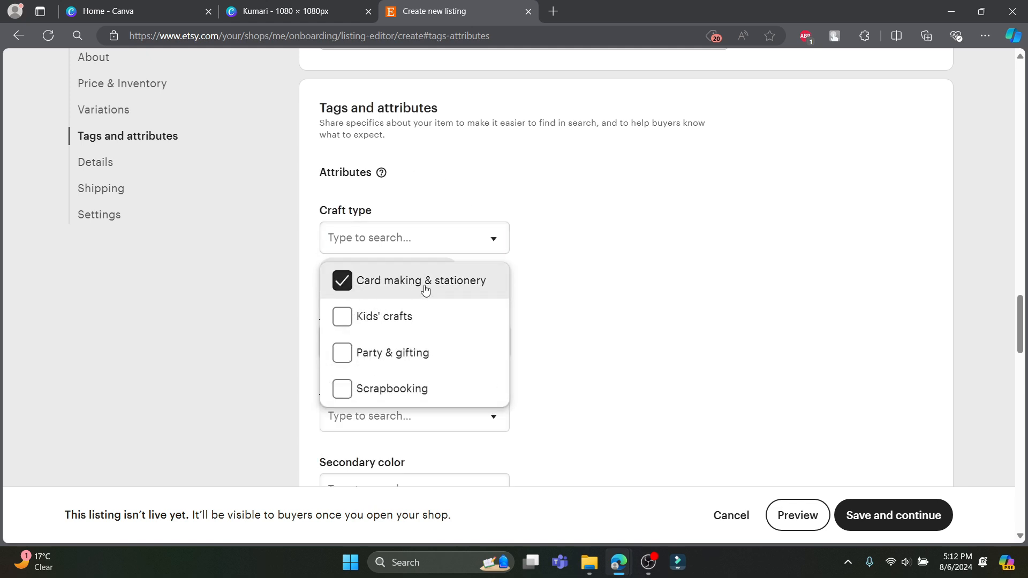
scroll(658, 220, "down", 2)
left_click(658, 220)
left_click(474, 213)
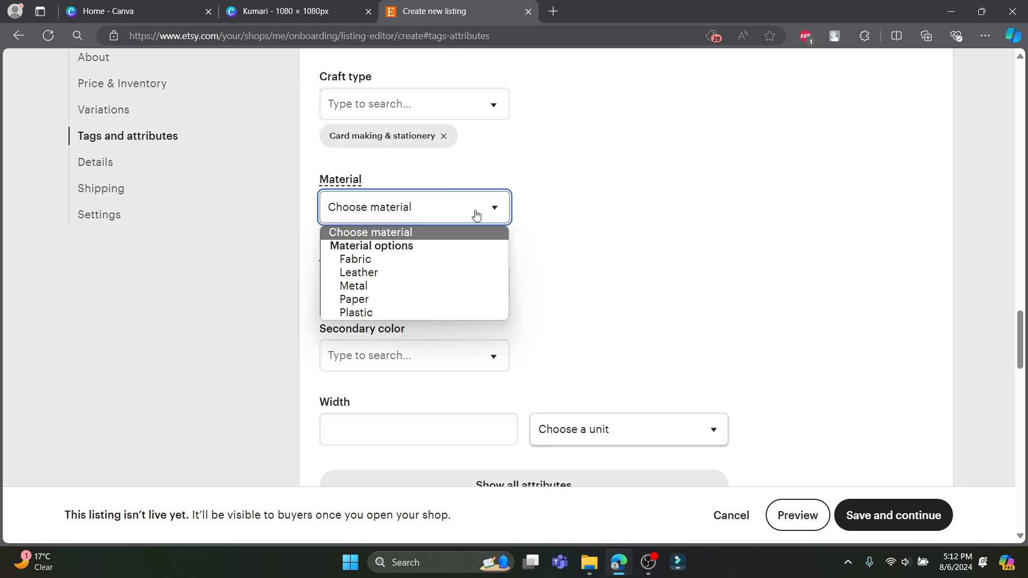
left_click(398, 259)
Set the primary color to Brown and the secondary color to Blue.
left_click(485, 279)
left_click(372, 399)
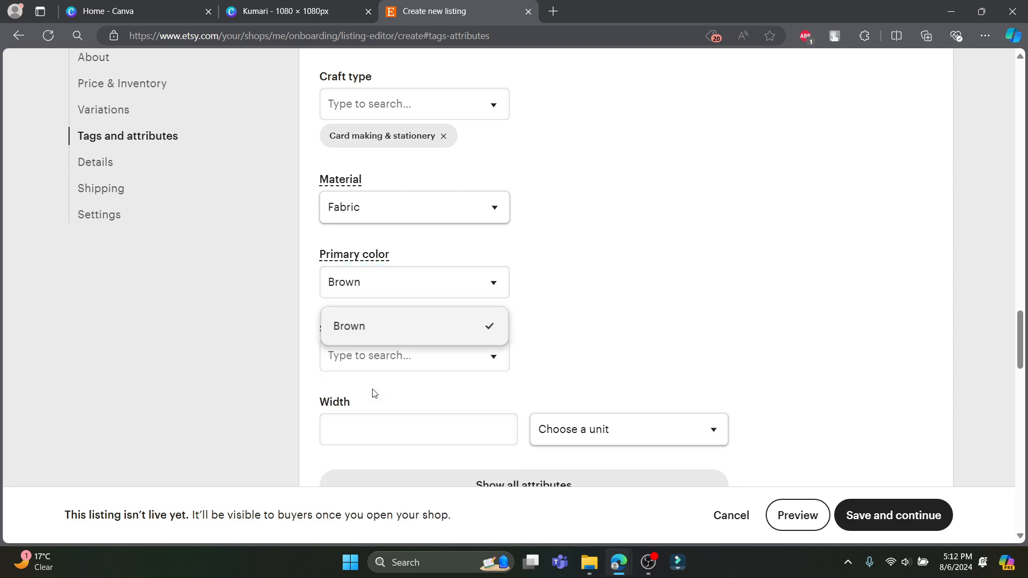
left_click(492, 353)
left_click(353, 438)
Set the sticker's width attribute to 1080 with Centimeters as the unit.
scroll(439, 364, "down", 2)
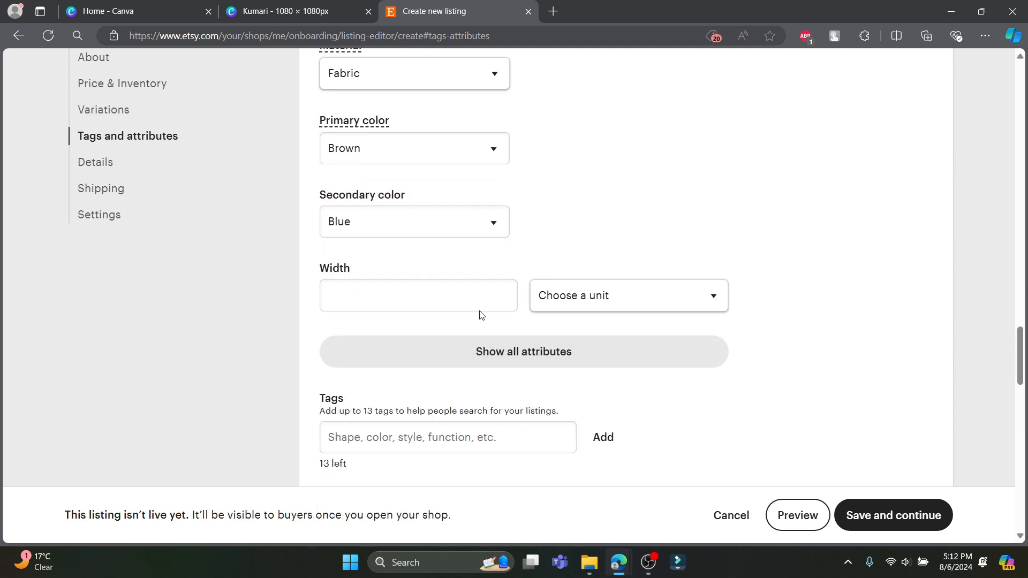
left_click(502, 285)
type("1080")
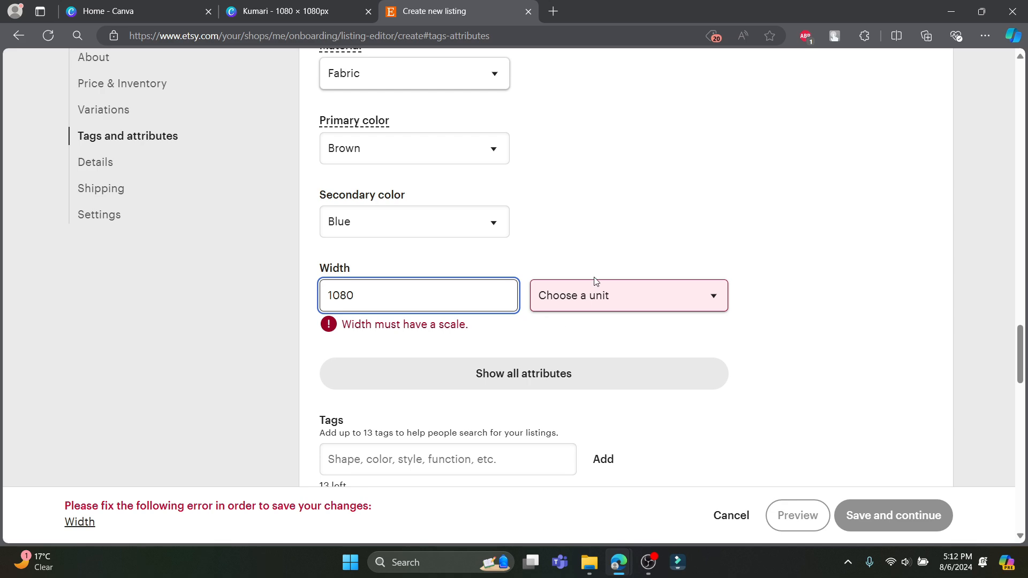
left_click(601, 292)
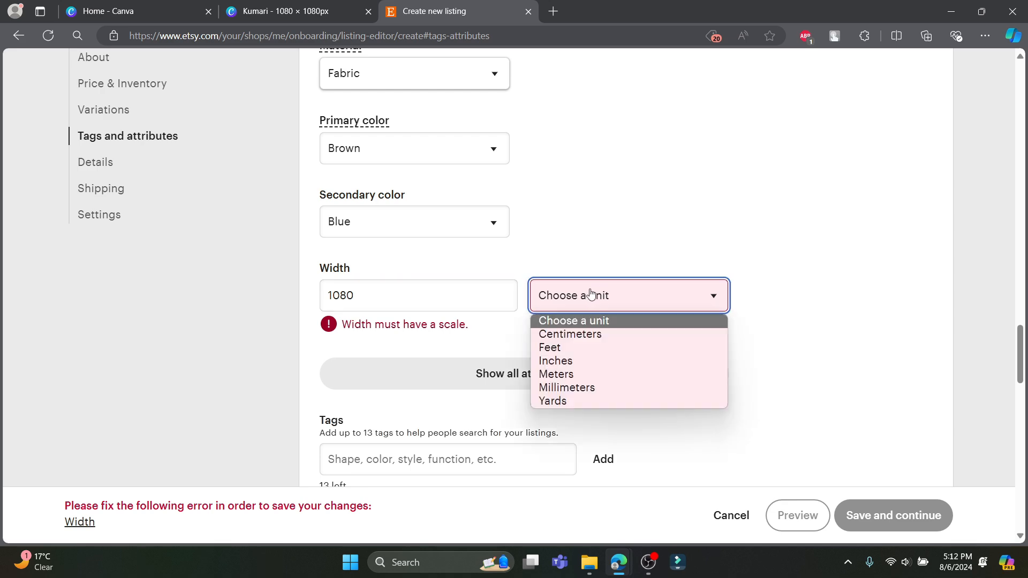
left_click(580, 348)
left_click(646, 306)
left_click(627, 335)
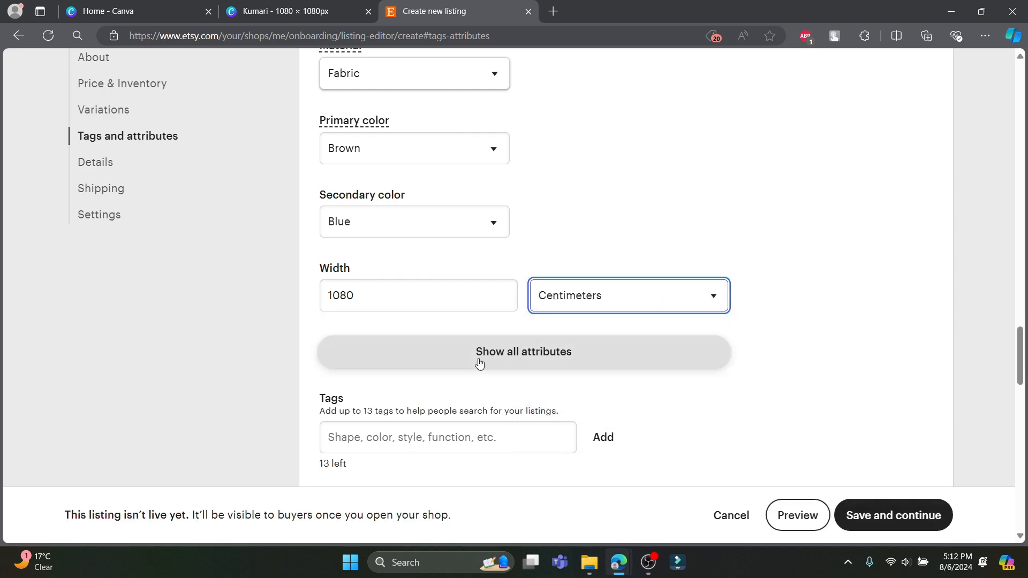
Review the listing's remaining settings, shipping and category details.
scroll(597, 403, "down", 15)
scroll(843, 483, "down", 4)
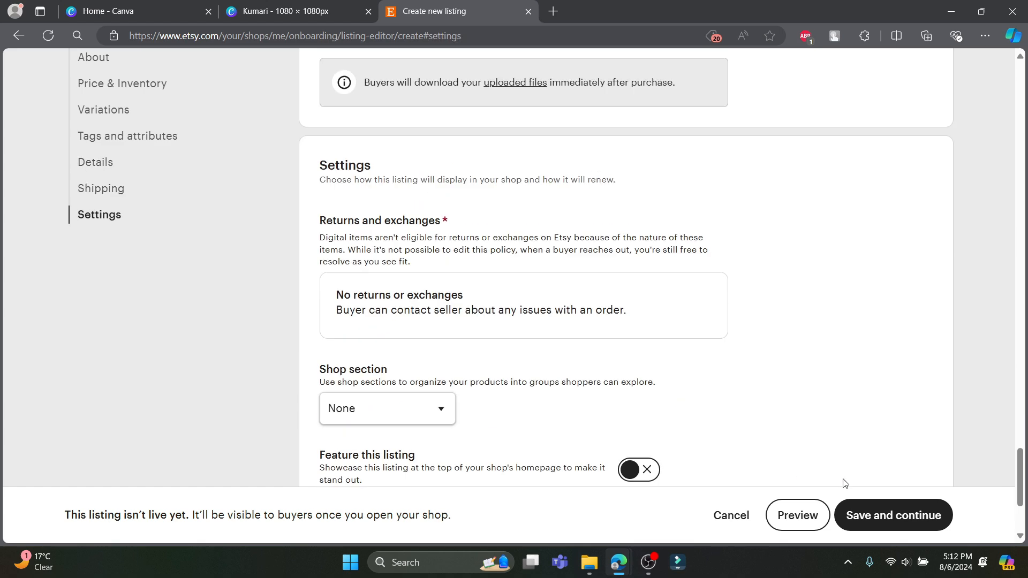
scroll(842, 482, "up", 7)
left_click(457, 196)
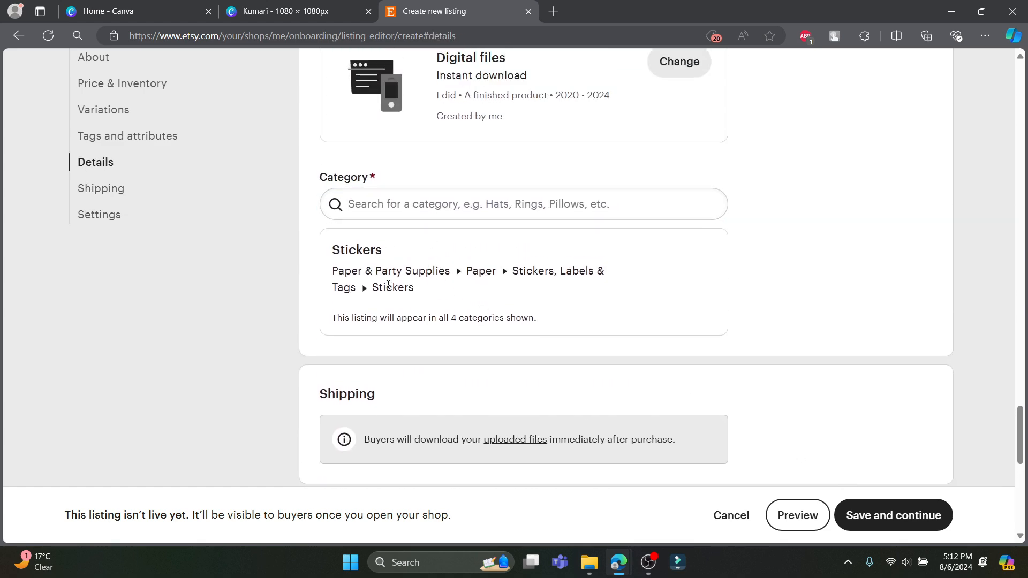
Save the completed sticker listing and continue with the Etsy shop setup.
scroll(673, 374, "down", 4)
scroll(672, 373, "down", 5)
left_click(899, 509)
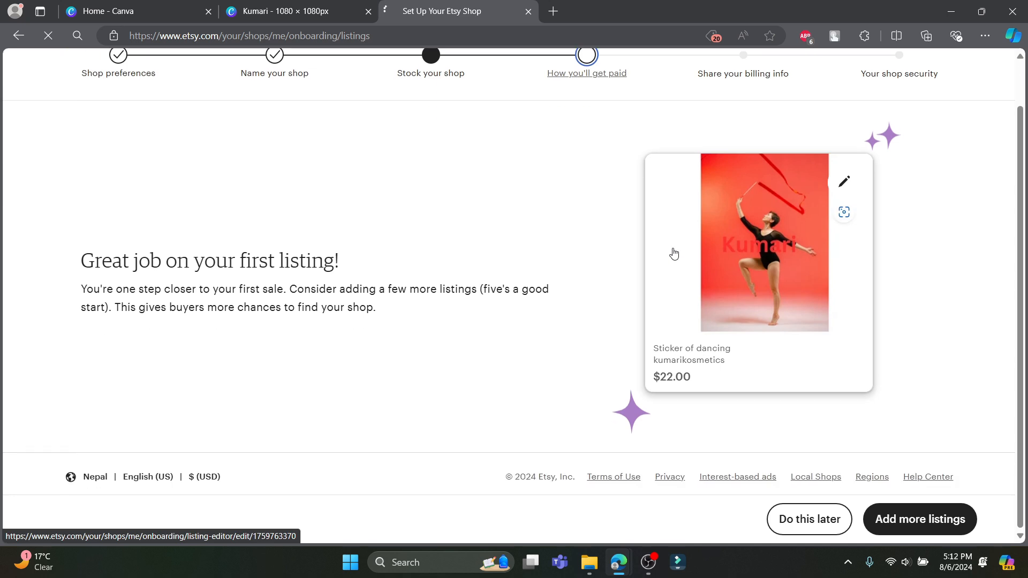
Try to sign in to Etsy's payment setup with the saved account e-mail and the account password, and return to the listings stage.
left_click(470, 166)
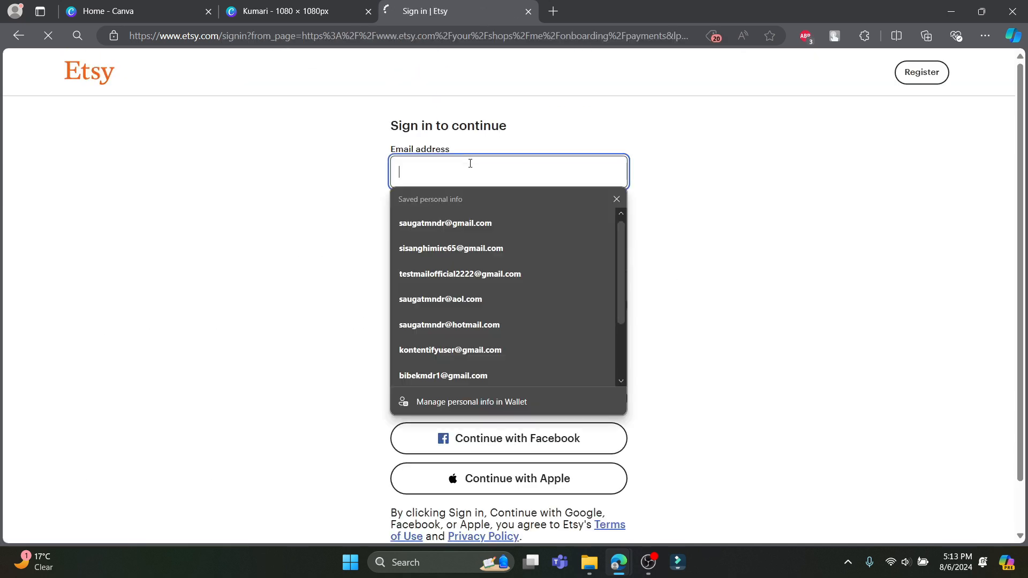
left_click(510, 223)
left_click(510, 235)
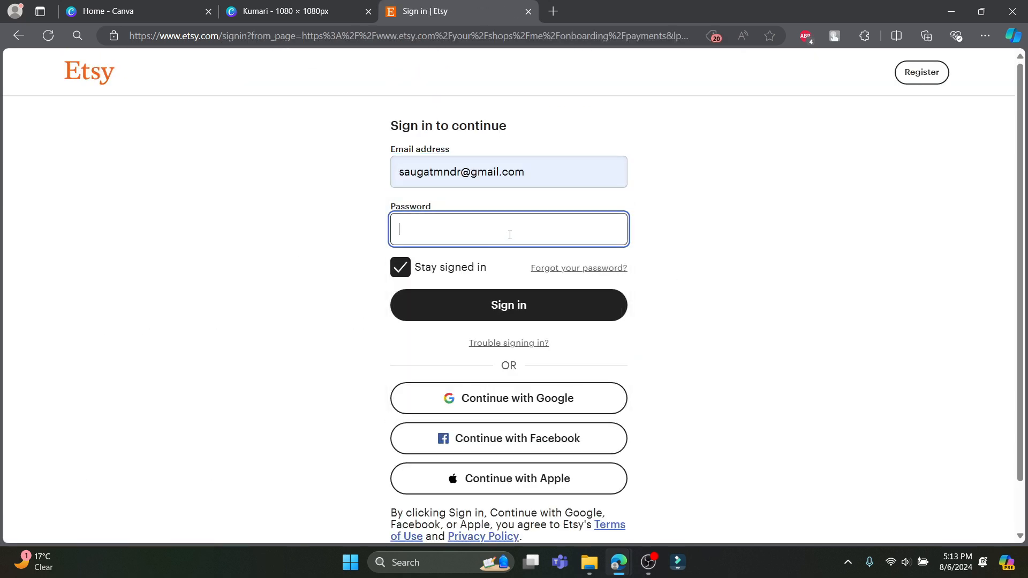
type("••")
left_click(501, 306)
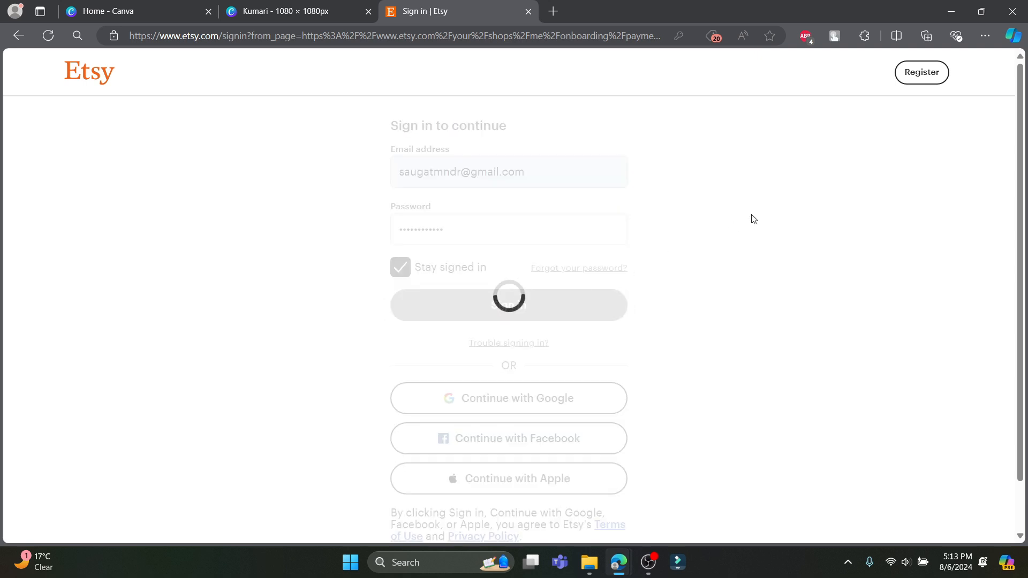
left_click(773, 58)
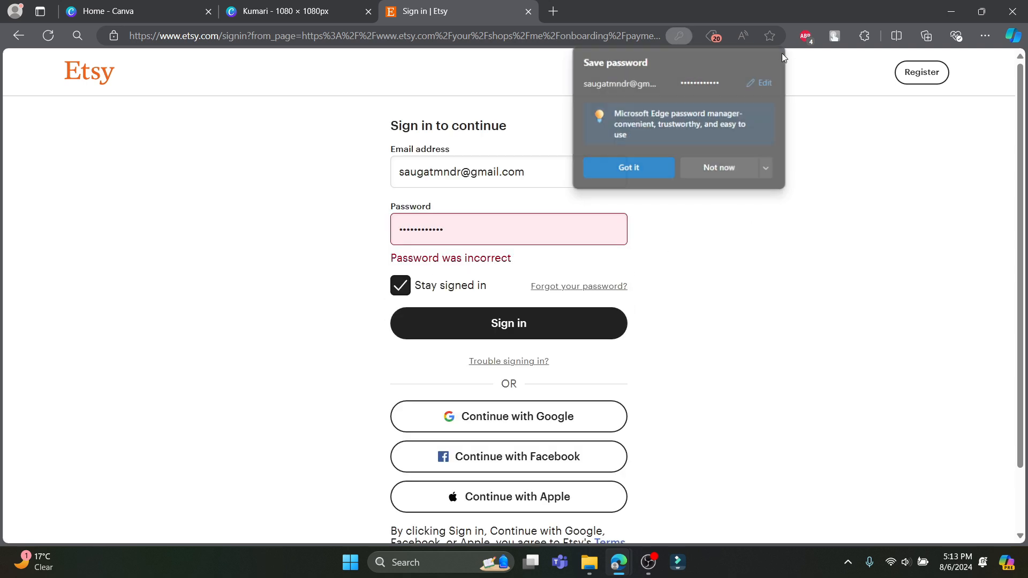
left_click(19, 36)
Review the Kumari design in Canva, the saved listing in Etsy's shop setup, and the Canva home page.
left_click(289, 11)
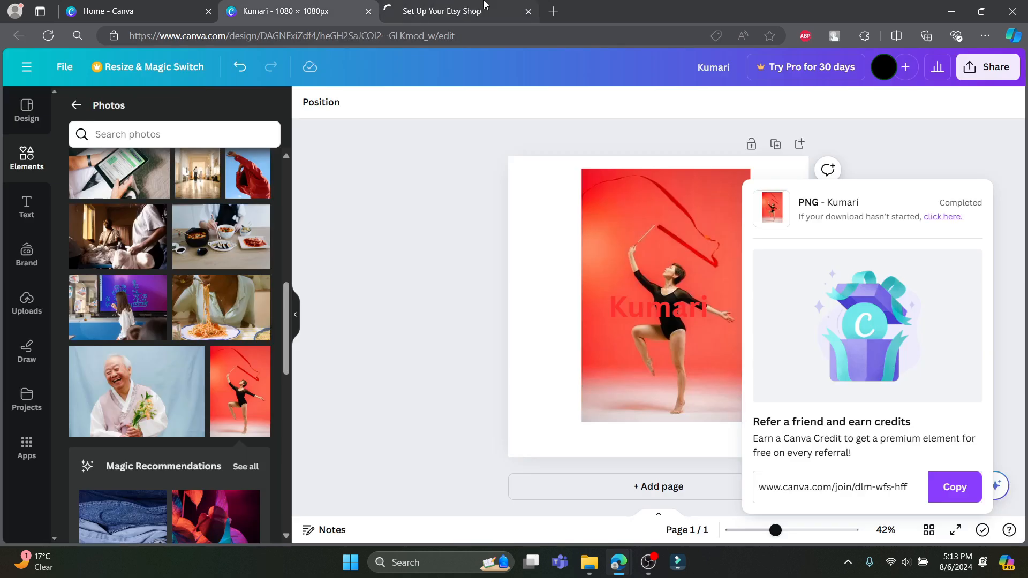
left_click(485, 5)
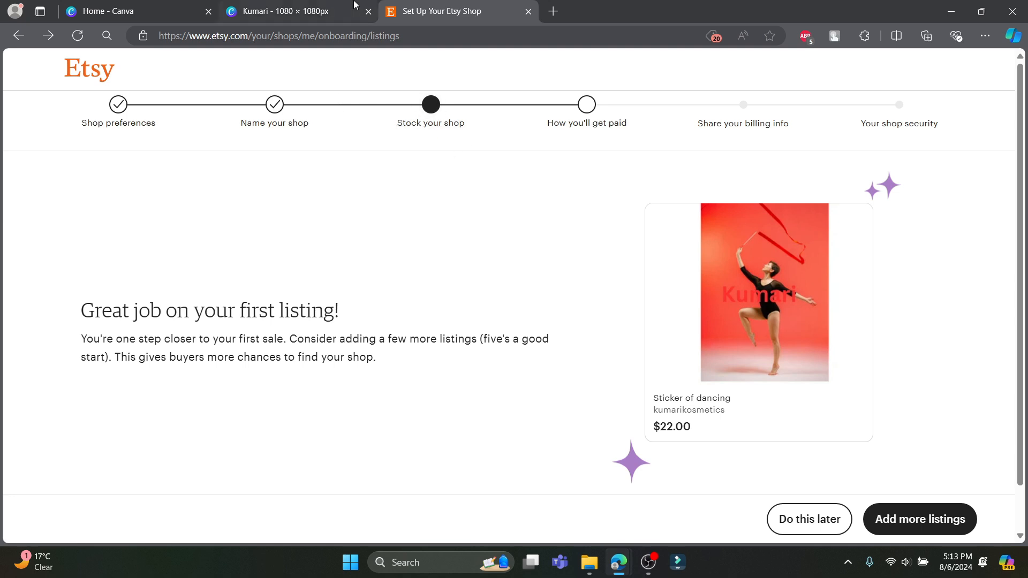
left_click(171, 5)
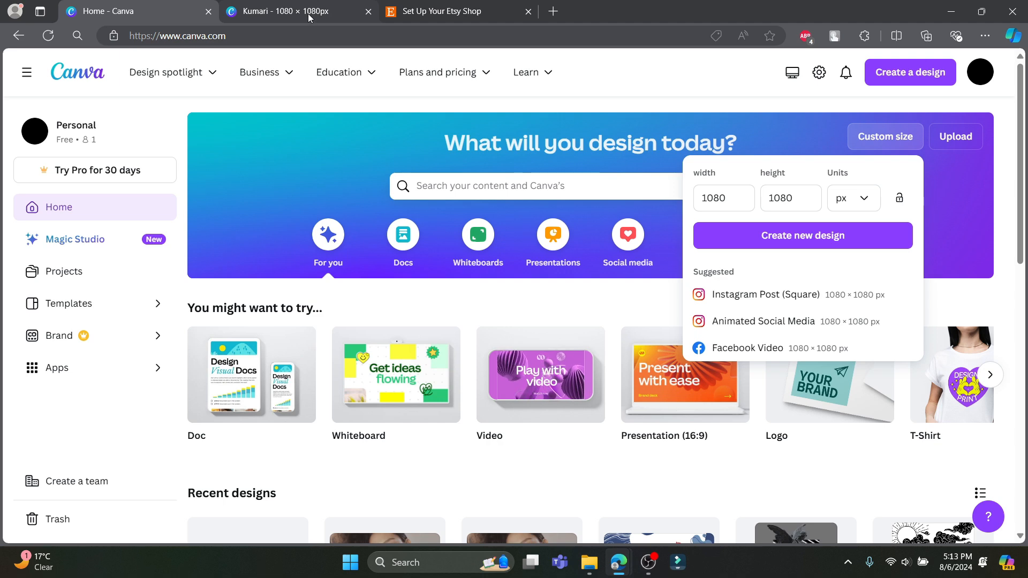